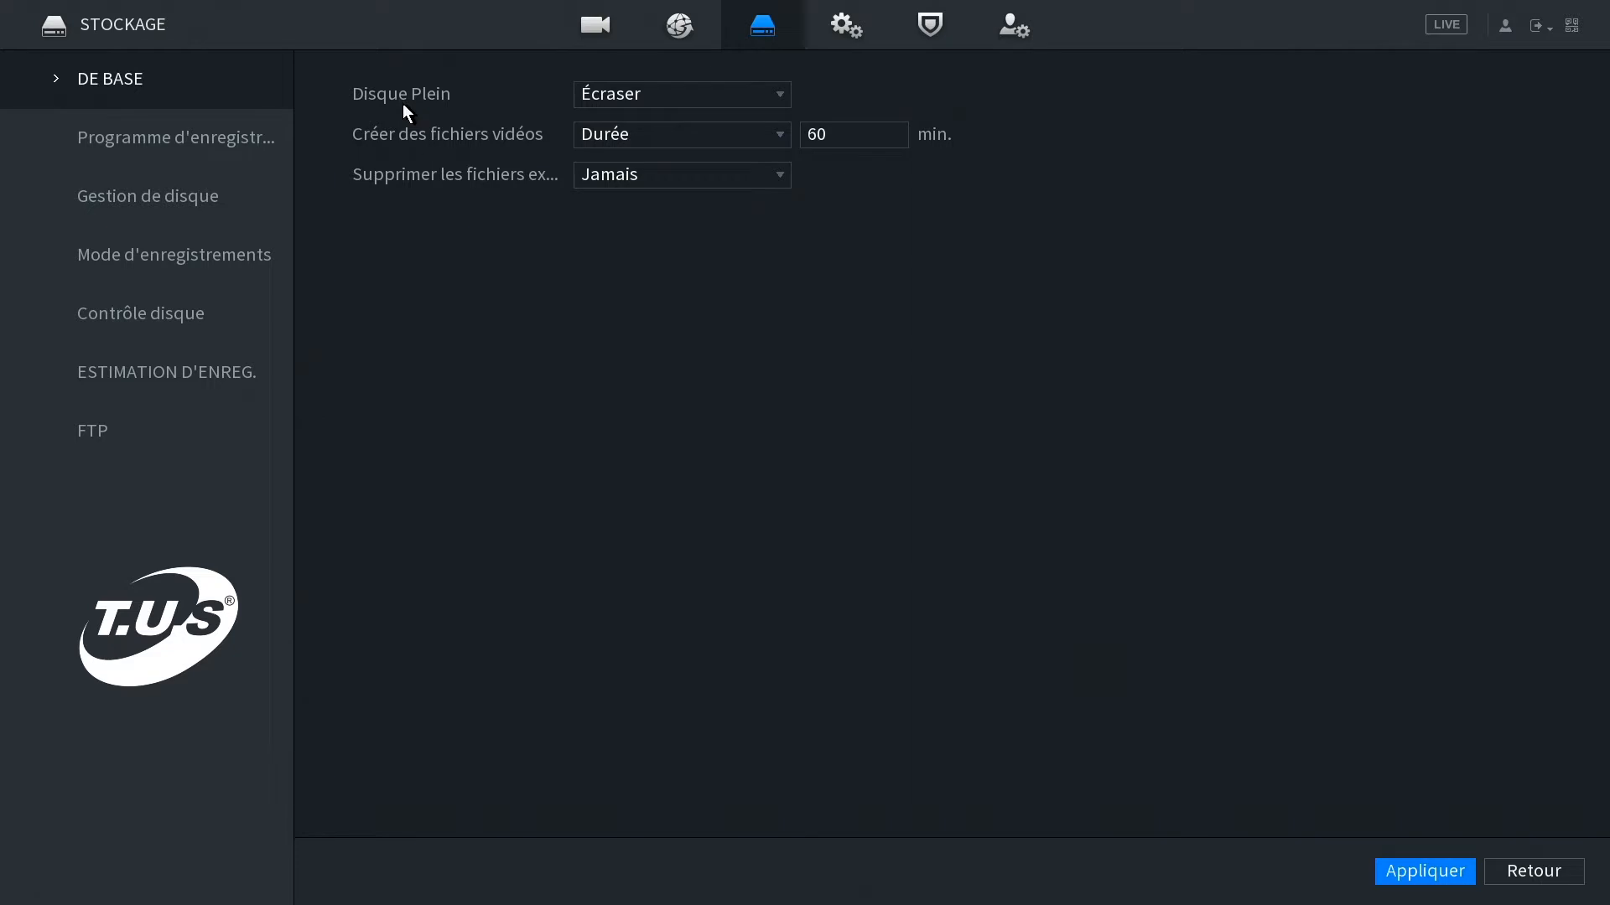
- Switch the Disque Plein action to Arrêter and restore it to Écraser
{"action": "left_click", "coordinate": [633, 98]}
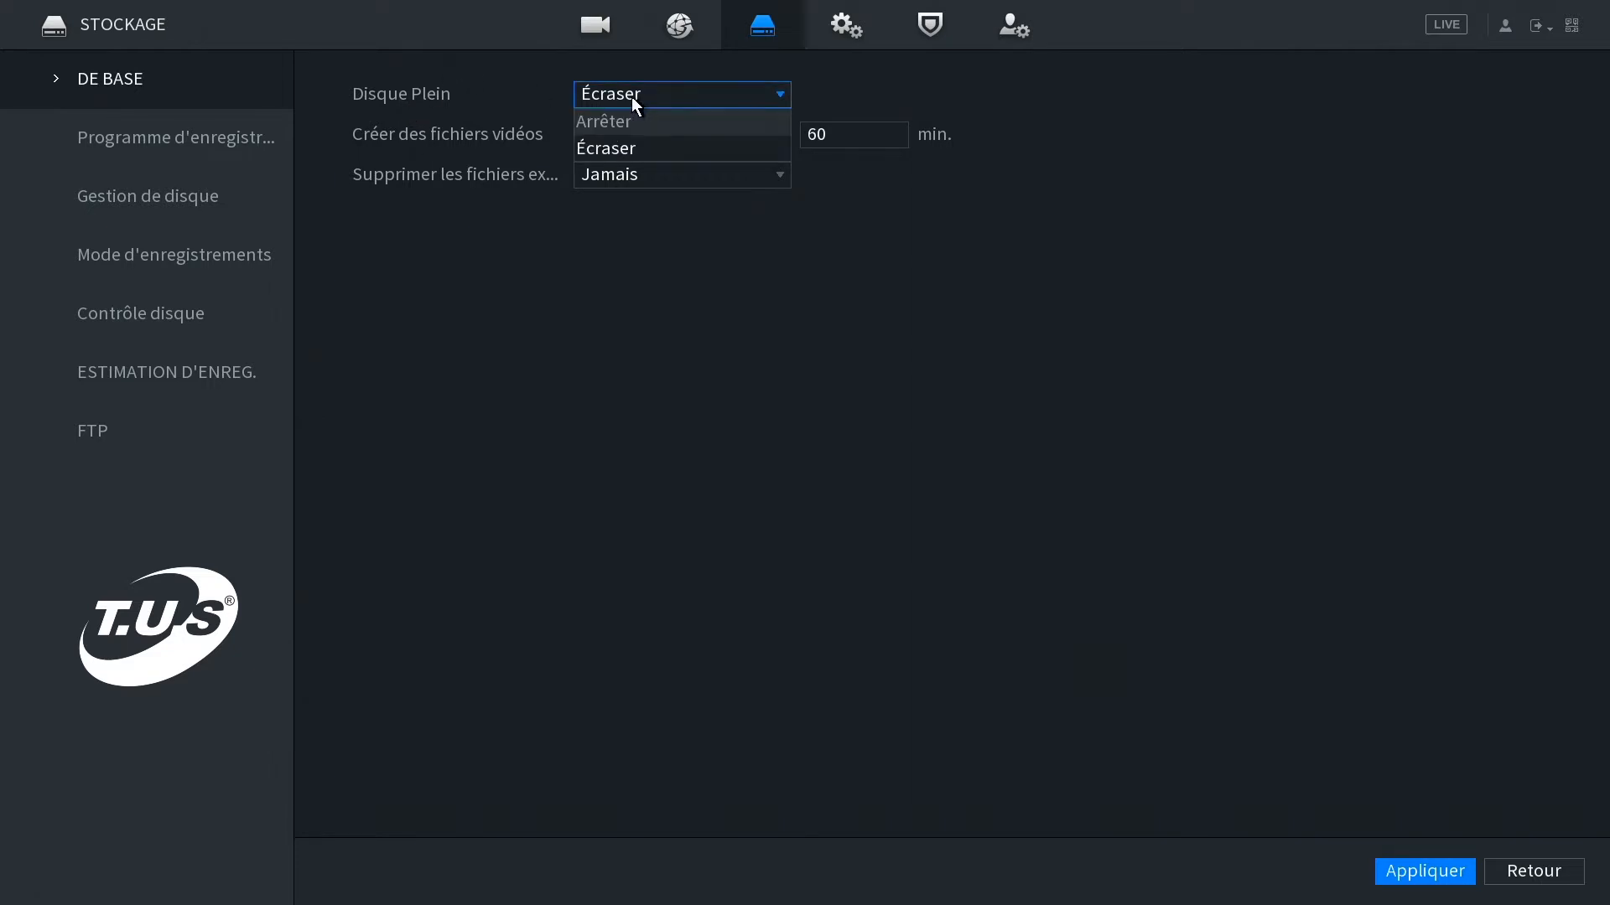
{"action": "left_click", "coordinate": [606, 125]}
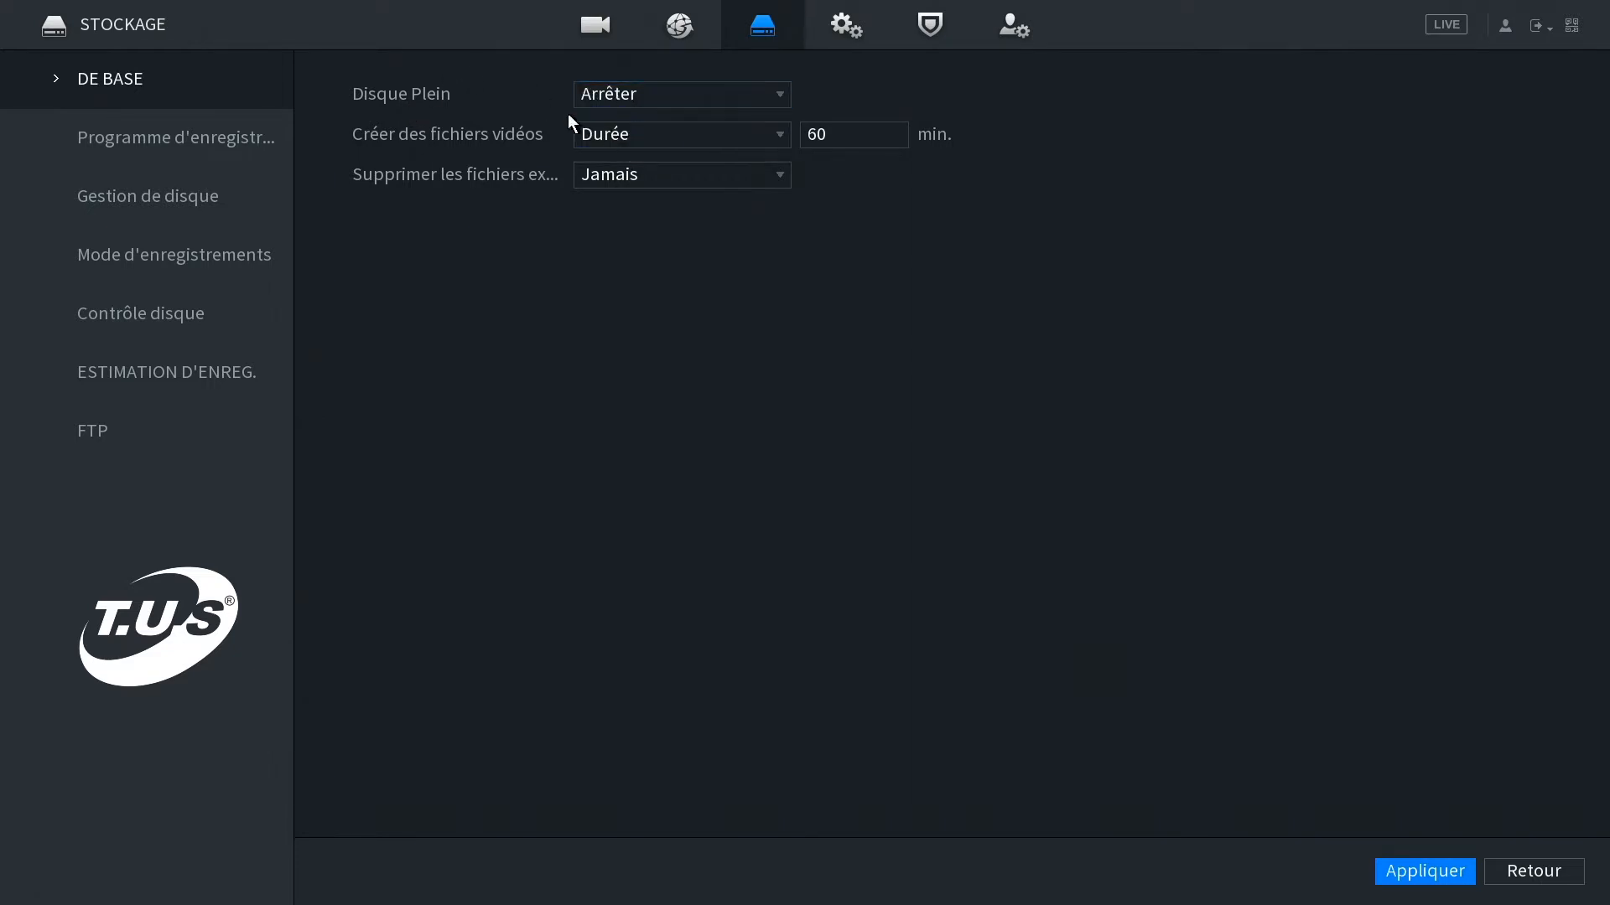
{"action": "left_click", "coordinate": [632, 96]}
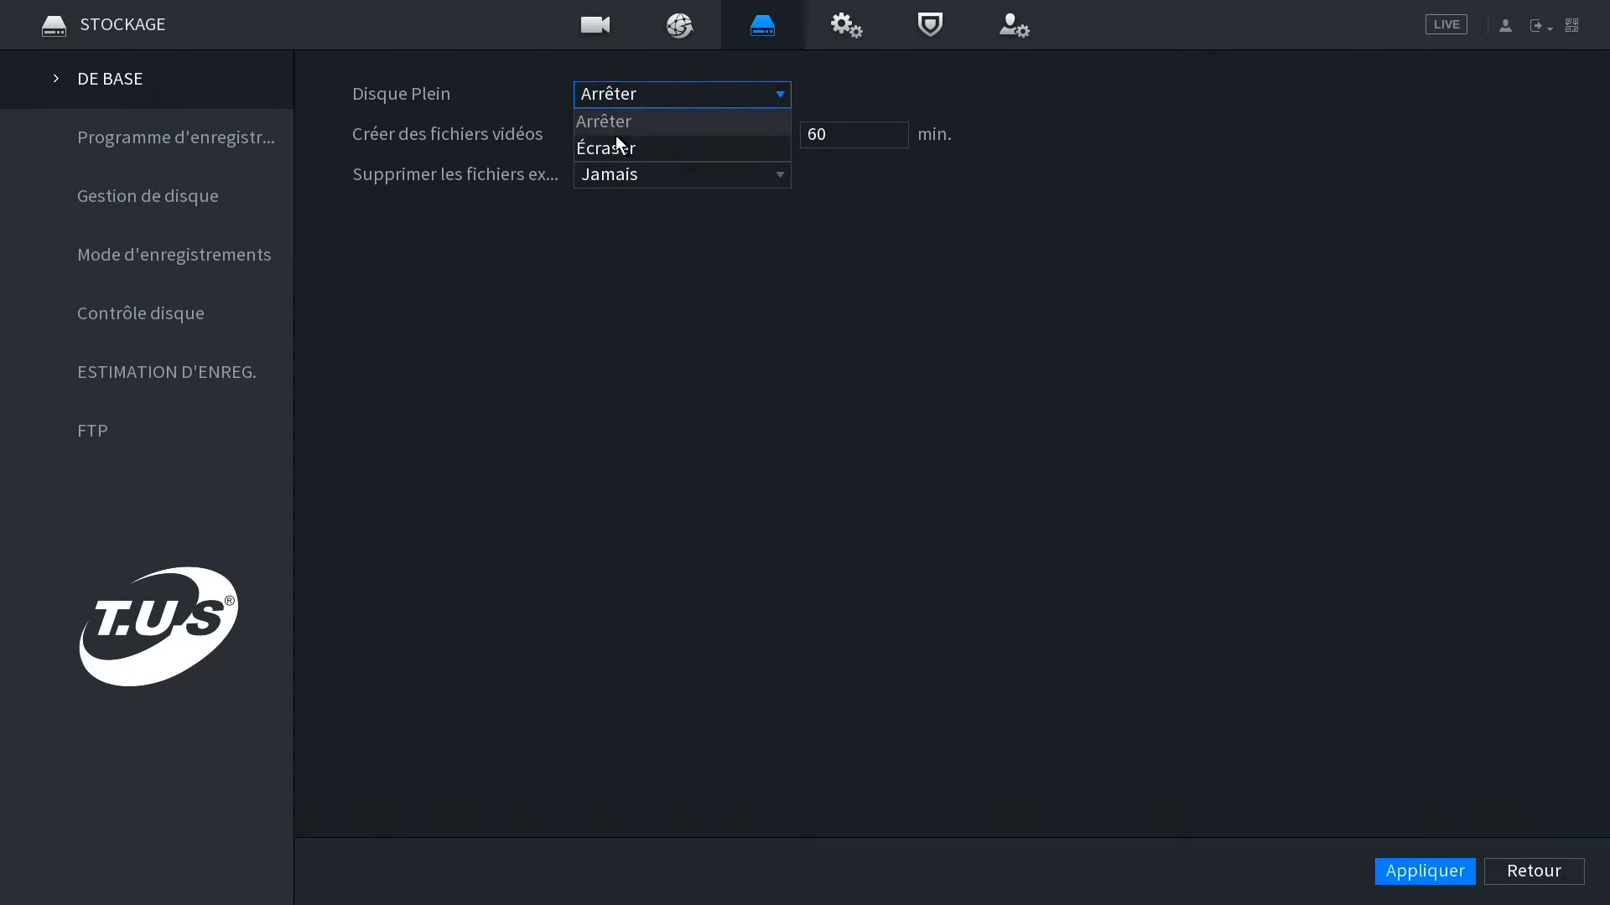
{"action": "left_click", "coordinate": [612, 151]}
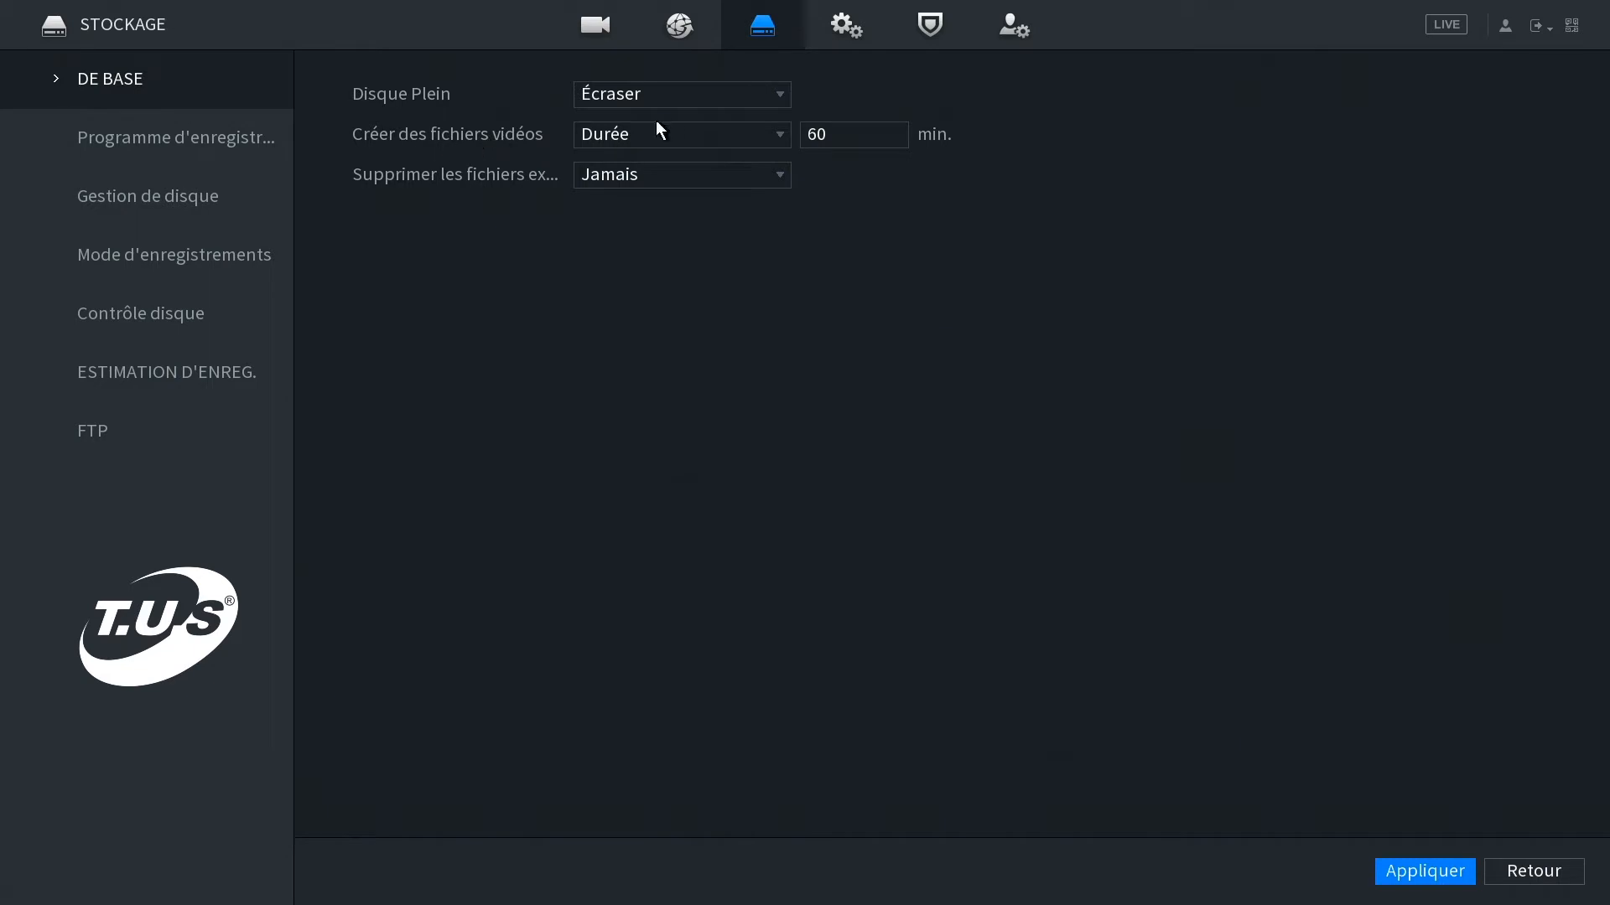
- Set the duration for created video files to 1 minute
{"action": "left_click", "coordinate": [853, 135]}
{"action": "left_click", "coordinate": [857, 132]}
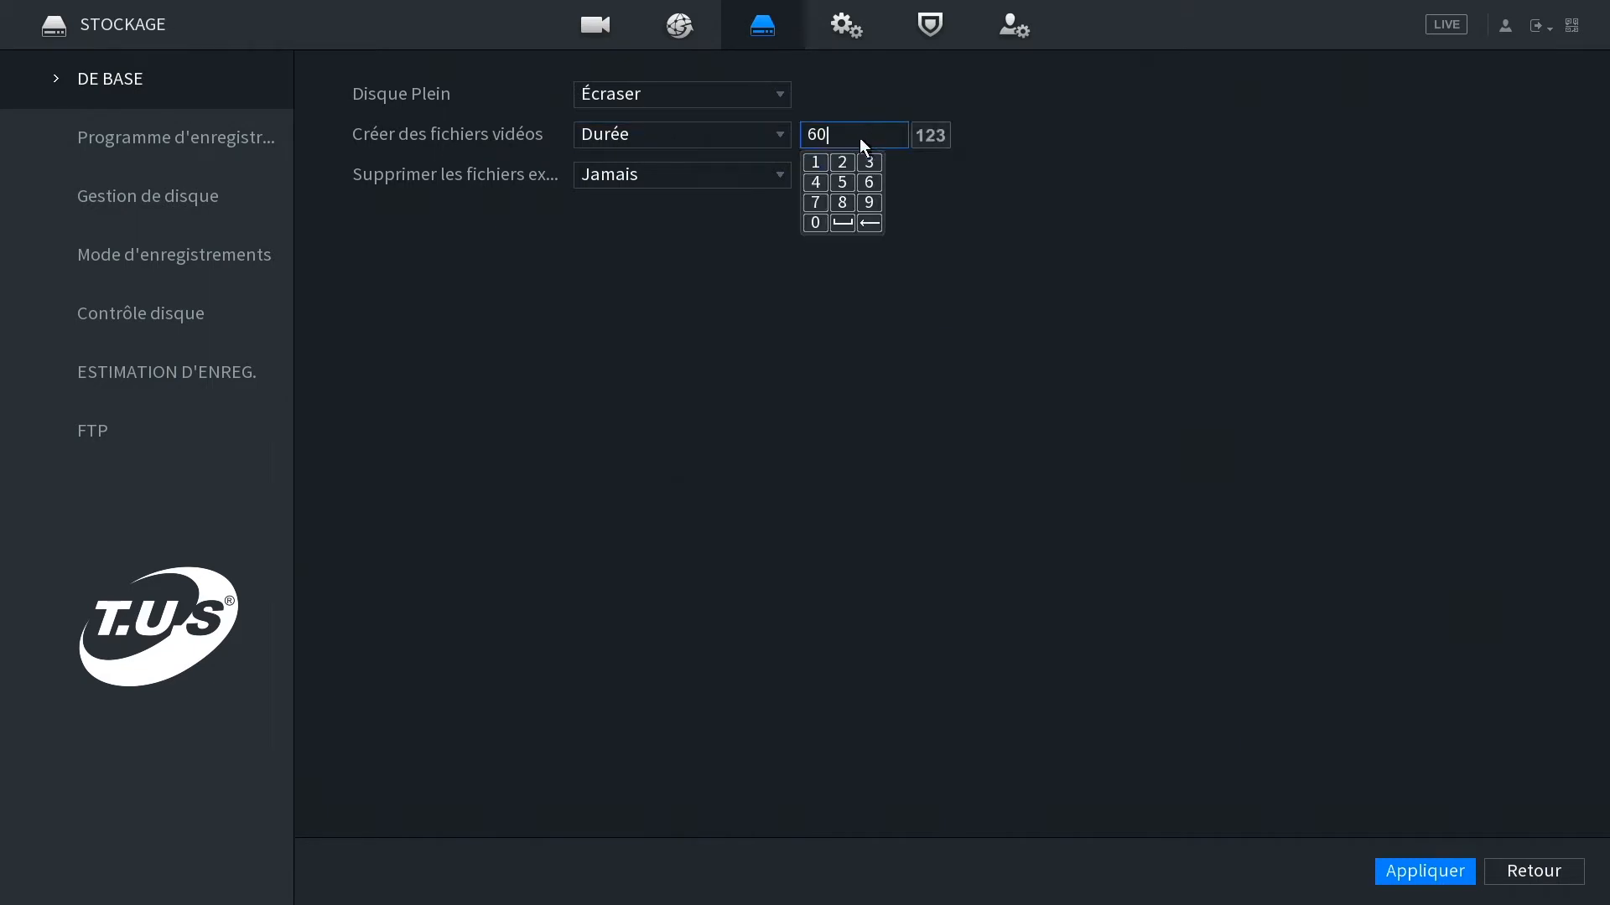
{"action": "left_click", "coordinate": [815, 165]}
{"action": "left_click", "coordinate": [844, 125]}
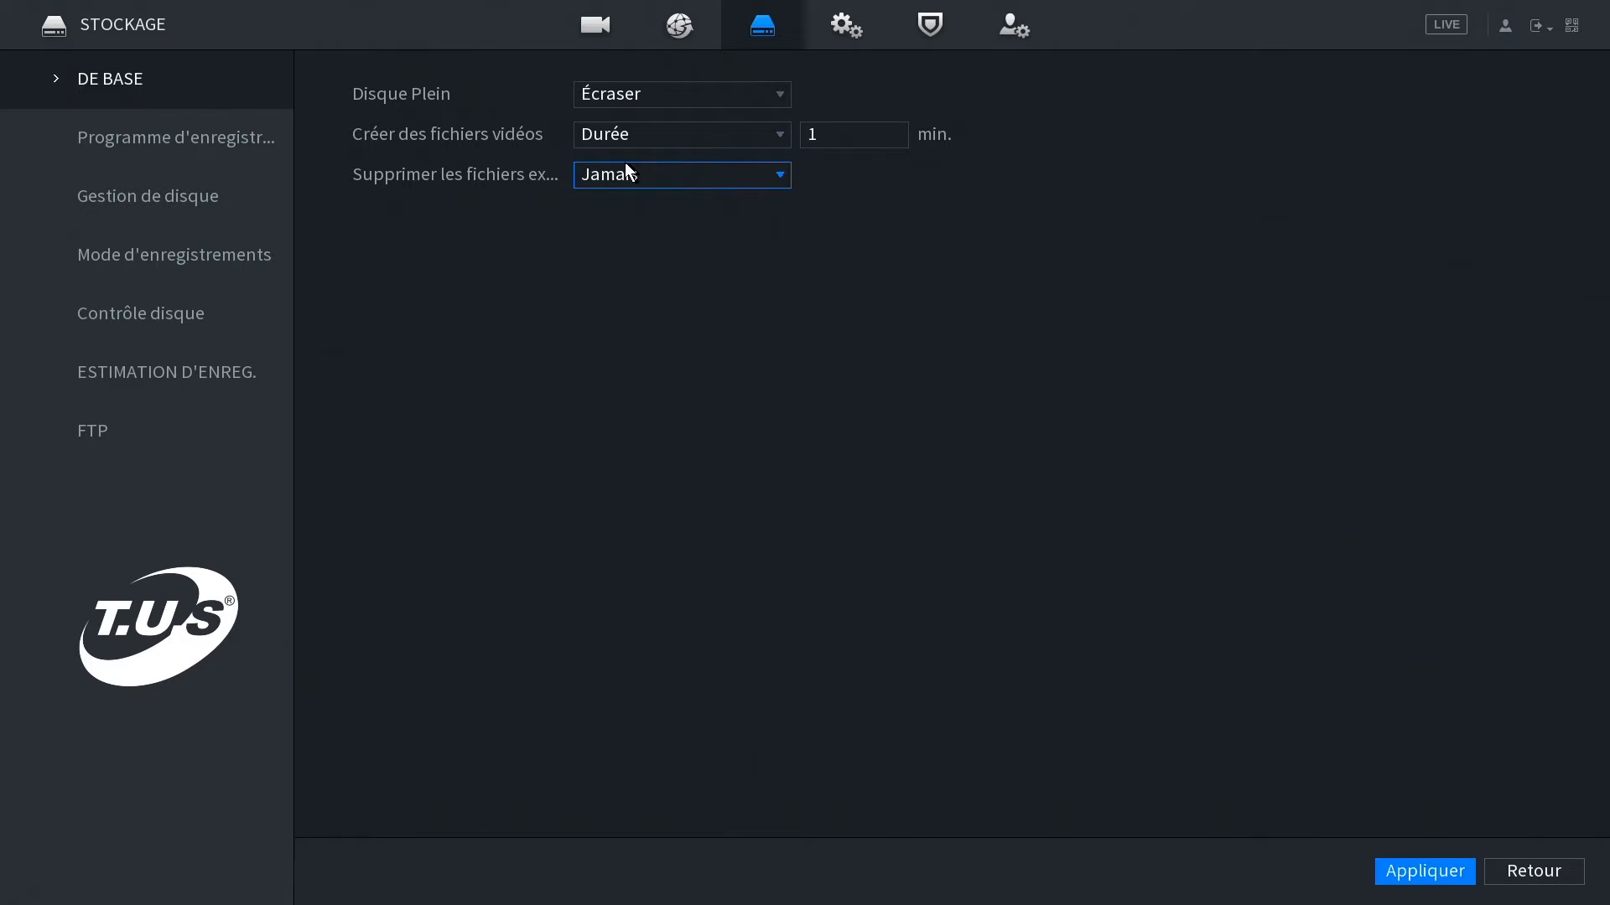
- Switch the expired file deletion setting to Personnel and restore it to Jamais
{"action": "left_click", "coordinate": [657, 171]}
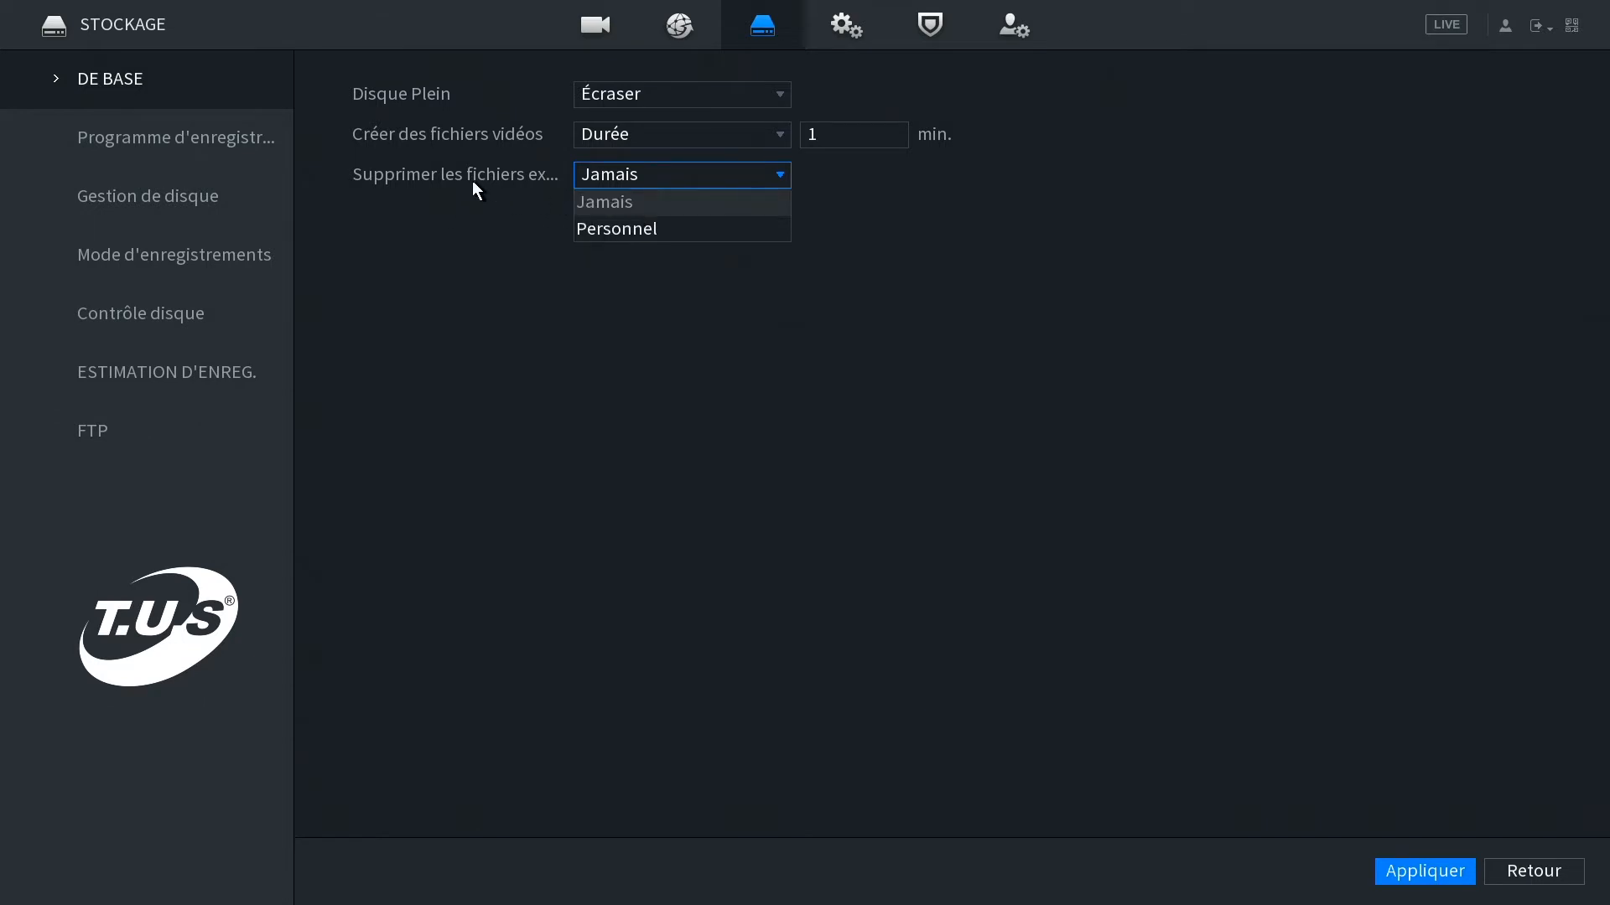
{"action": "left_click", "coordinate": [583, 224]}
{"action": "left_click", "coordinate": [825, 172]}
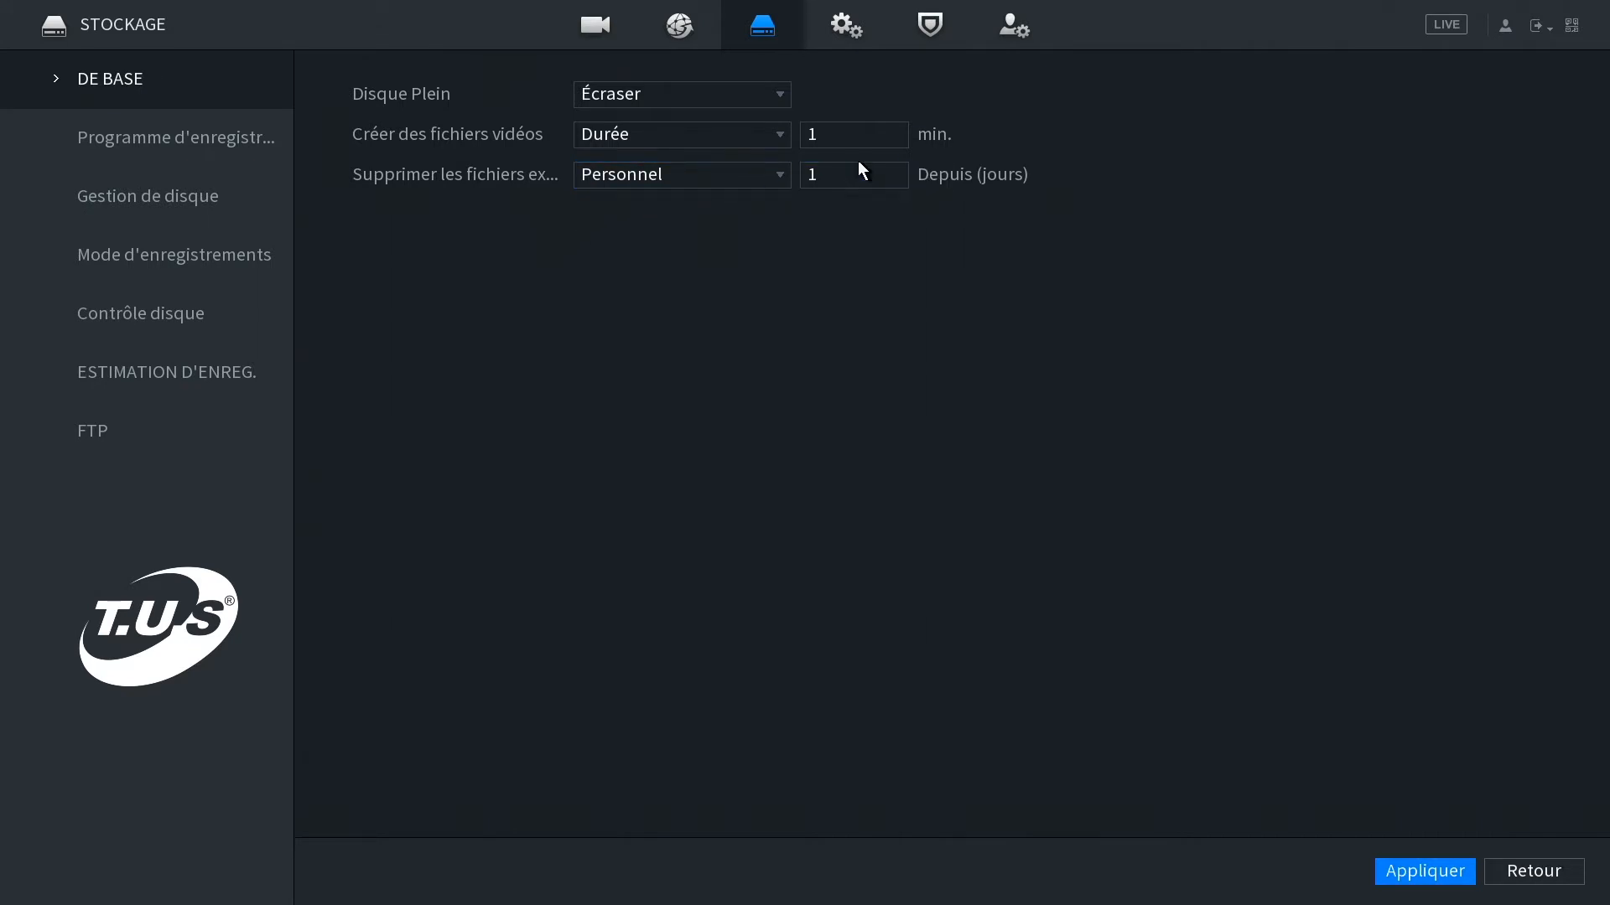
{"action": "left_click", "coordinate": [742, 175]}
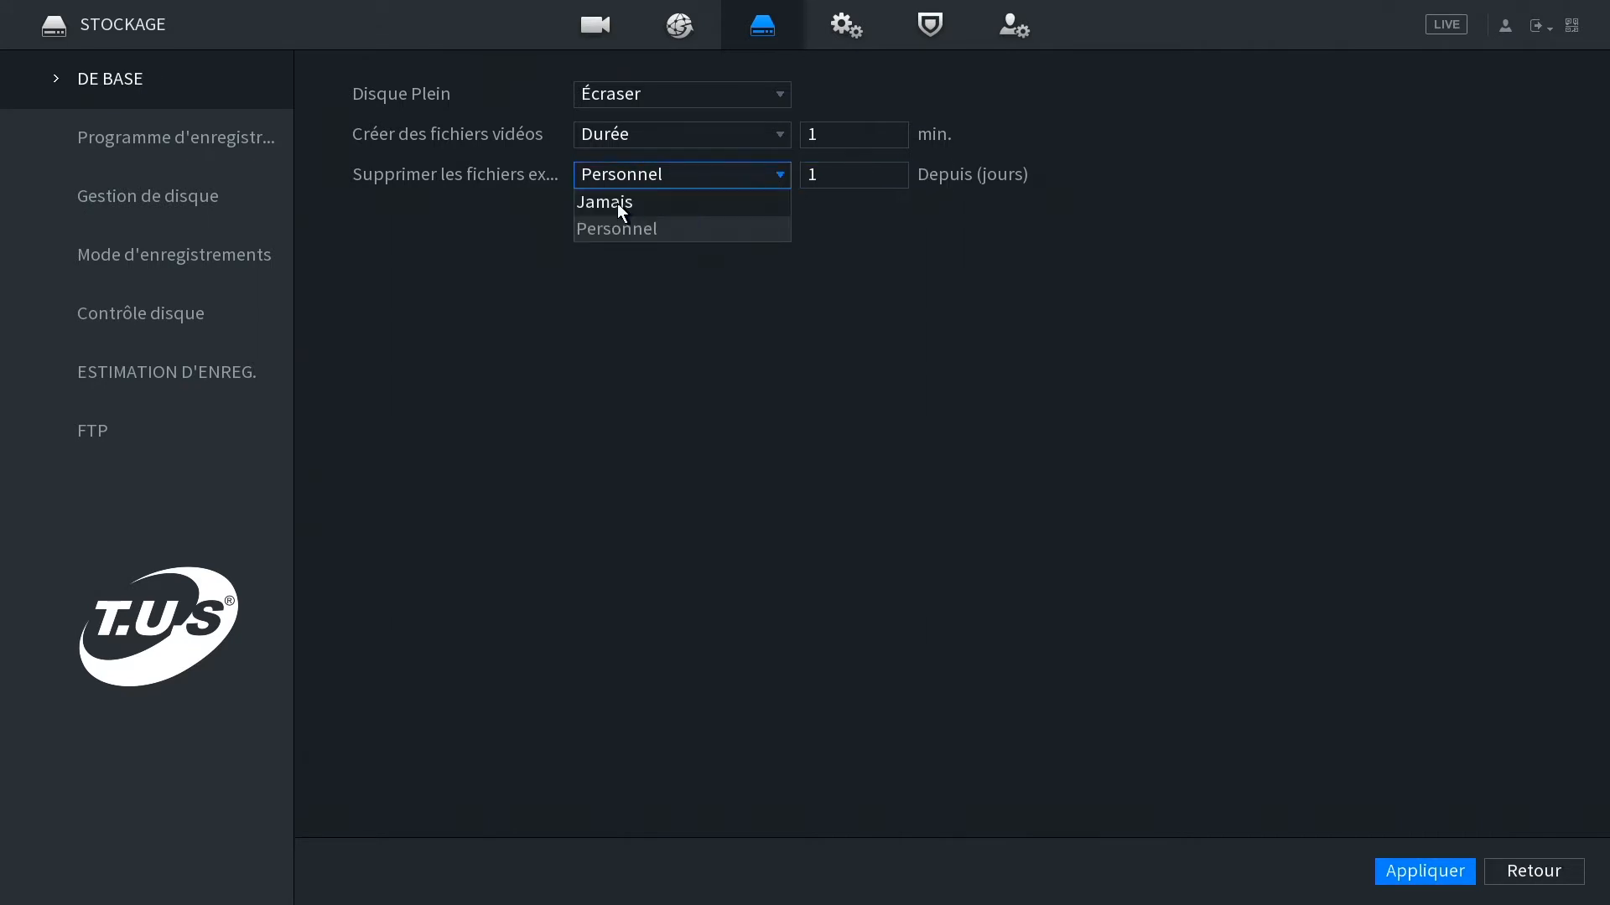
{"action": "left_click", "coordinate": [617, 204]}
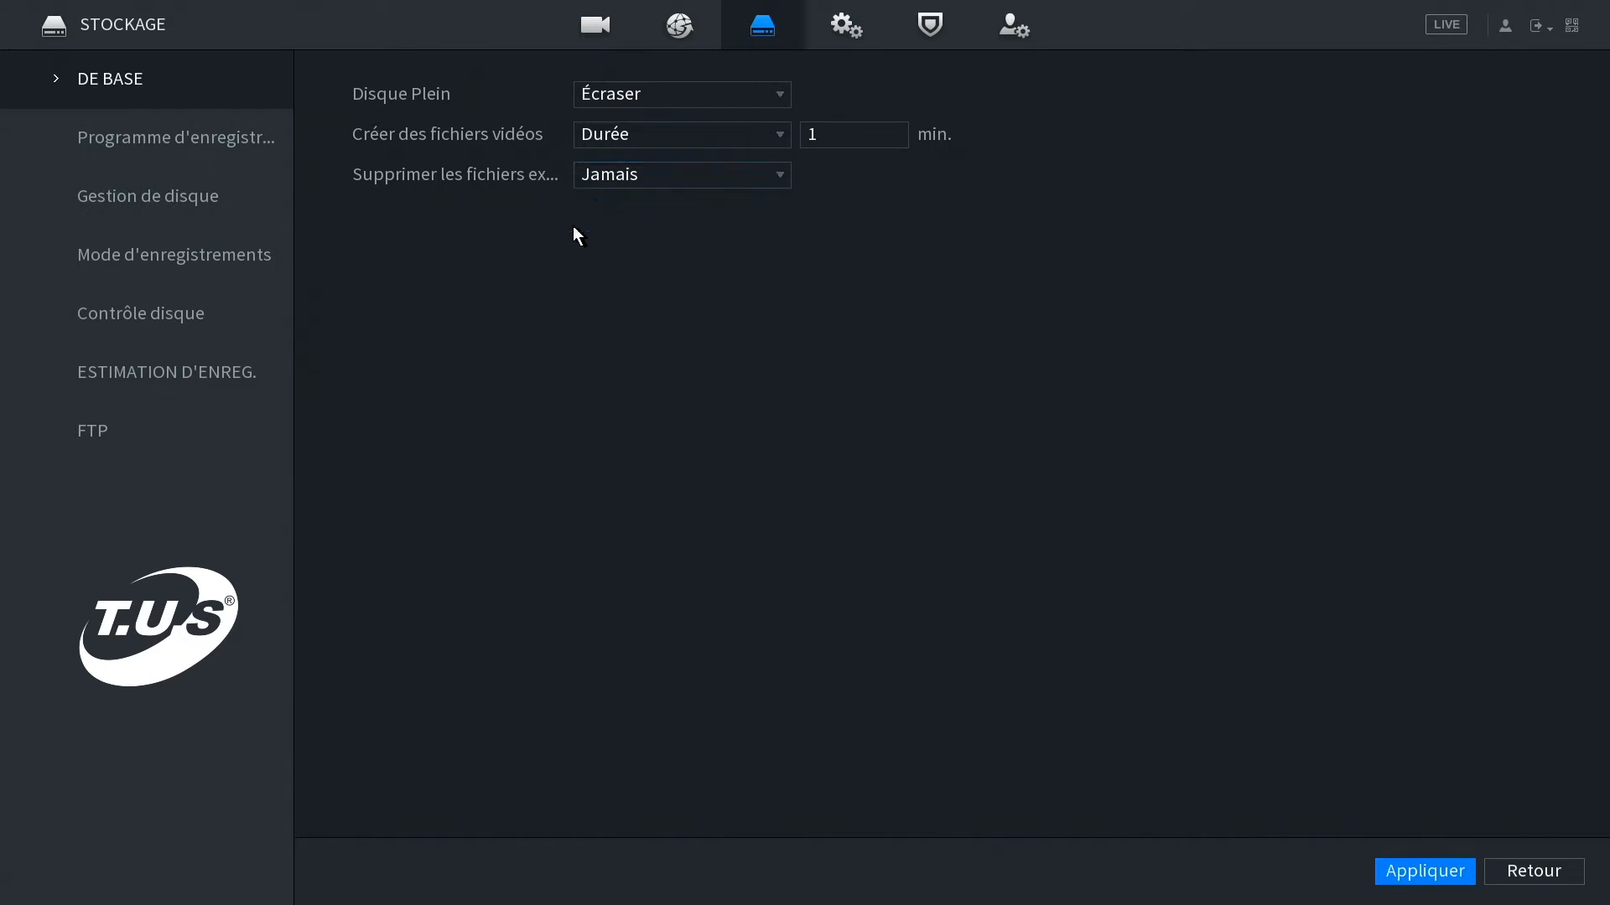
- Open the video recording schedule and select channel A1
{"action": "left_click", "coordinate": [159, 150]}
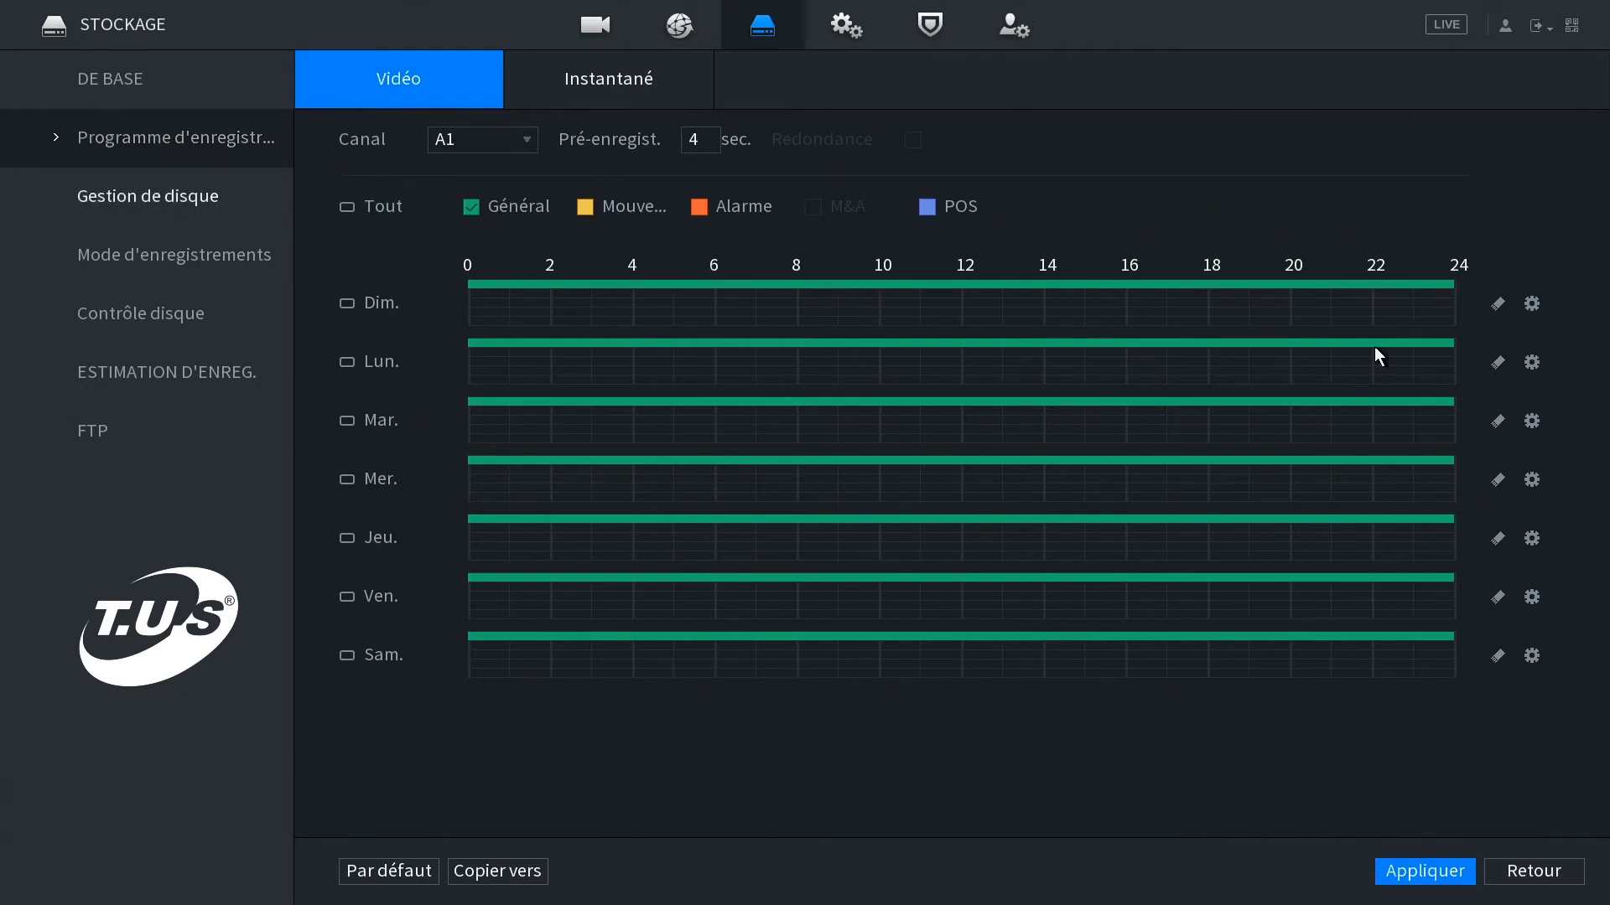
{"action": "left_click", "coordinate": [1529, 308]}
{"action": "right_click", "coordinate": [1179, 230]}
{"action": "left_click", "coordinate": [515, 139]}
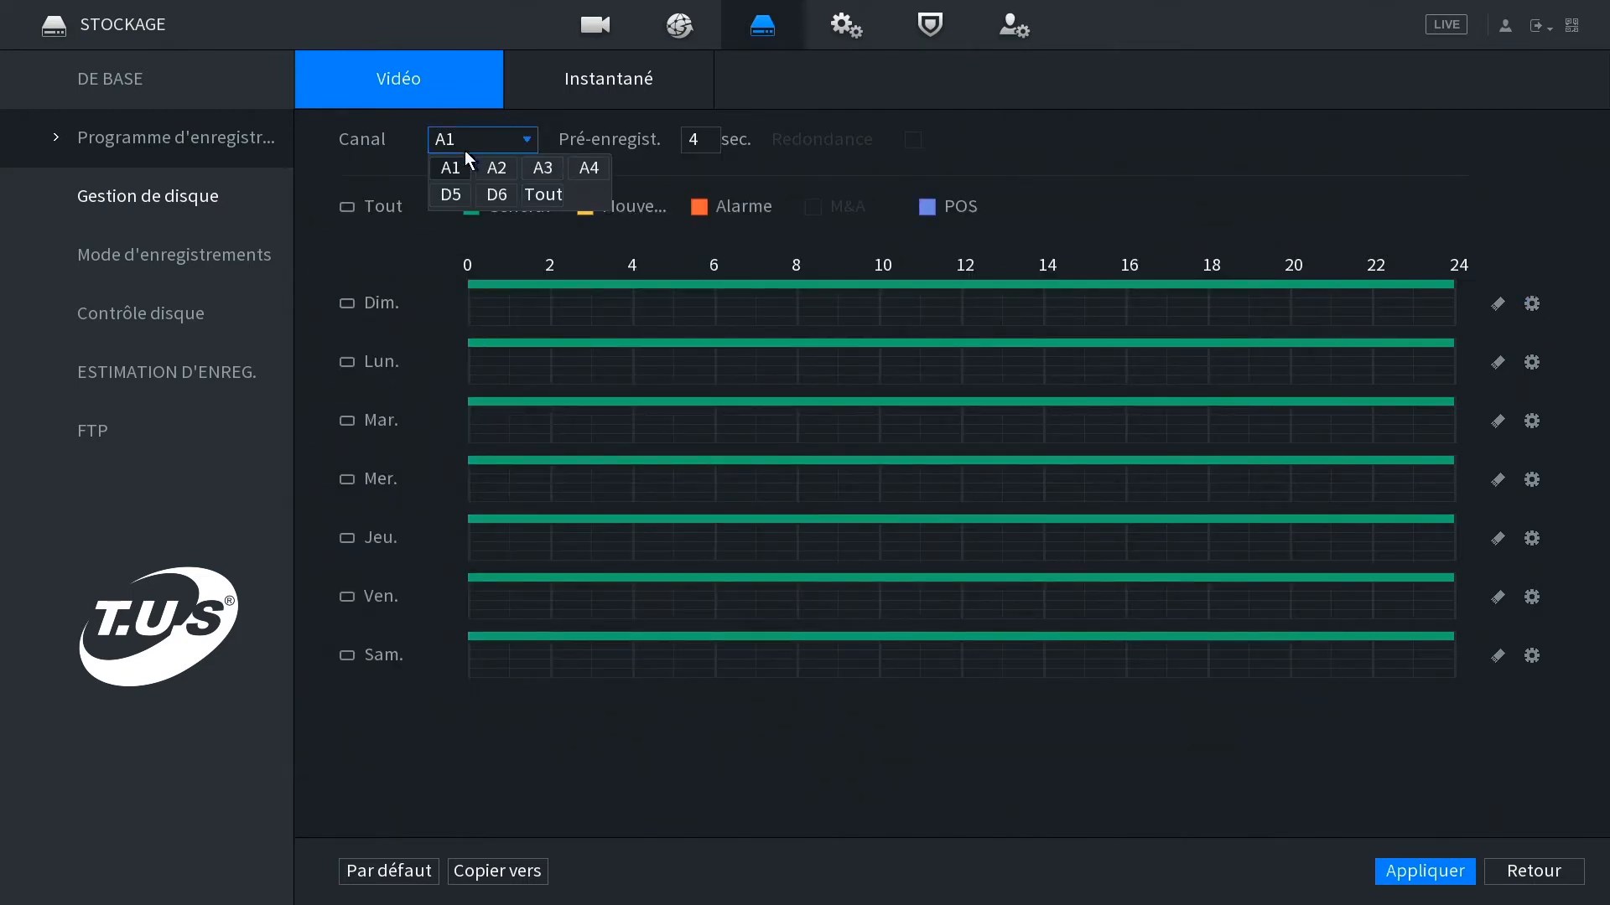
{"action": "left_click", "coordinate": [448, 167]}
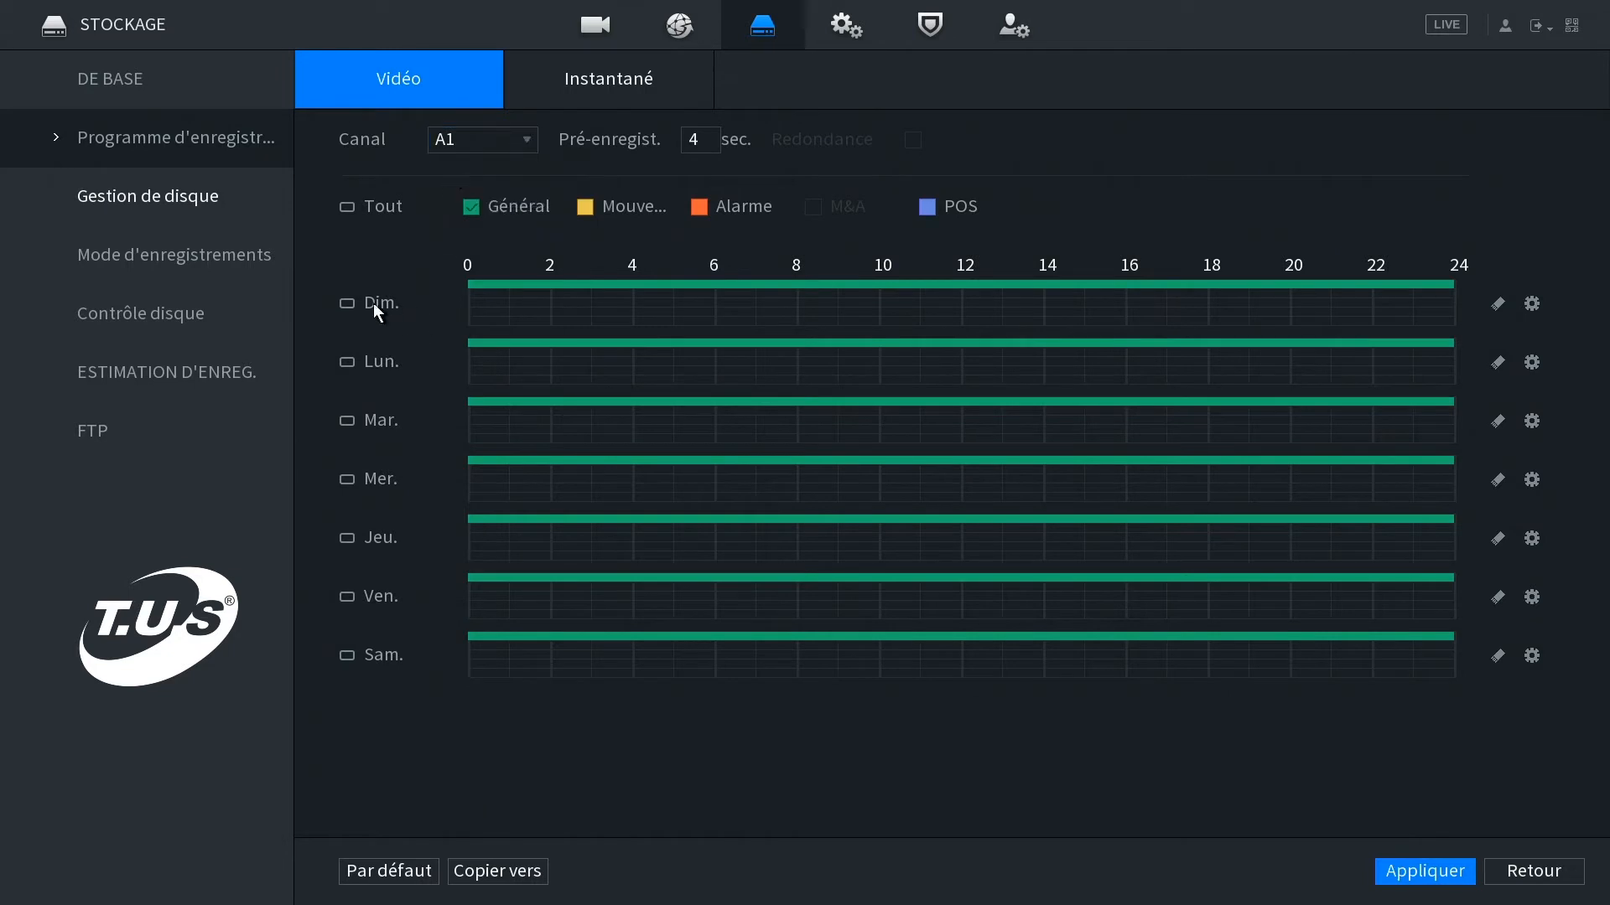
- Set Sunday's Période 1 to 00:00–12:00 with motion recording enabled
{"action": "left_click", "coordinate": [1532, 306]}
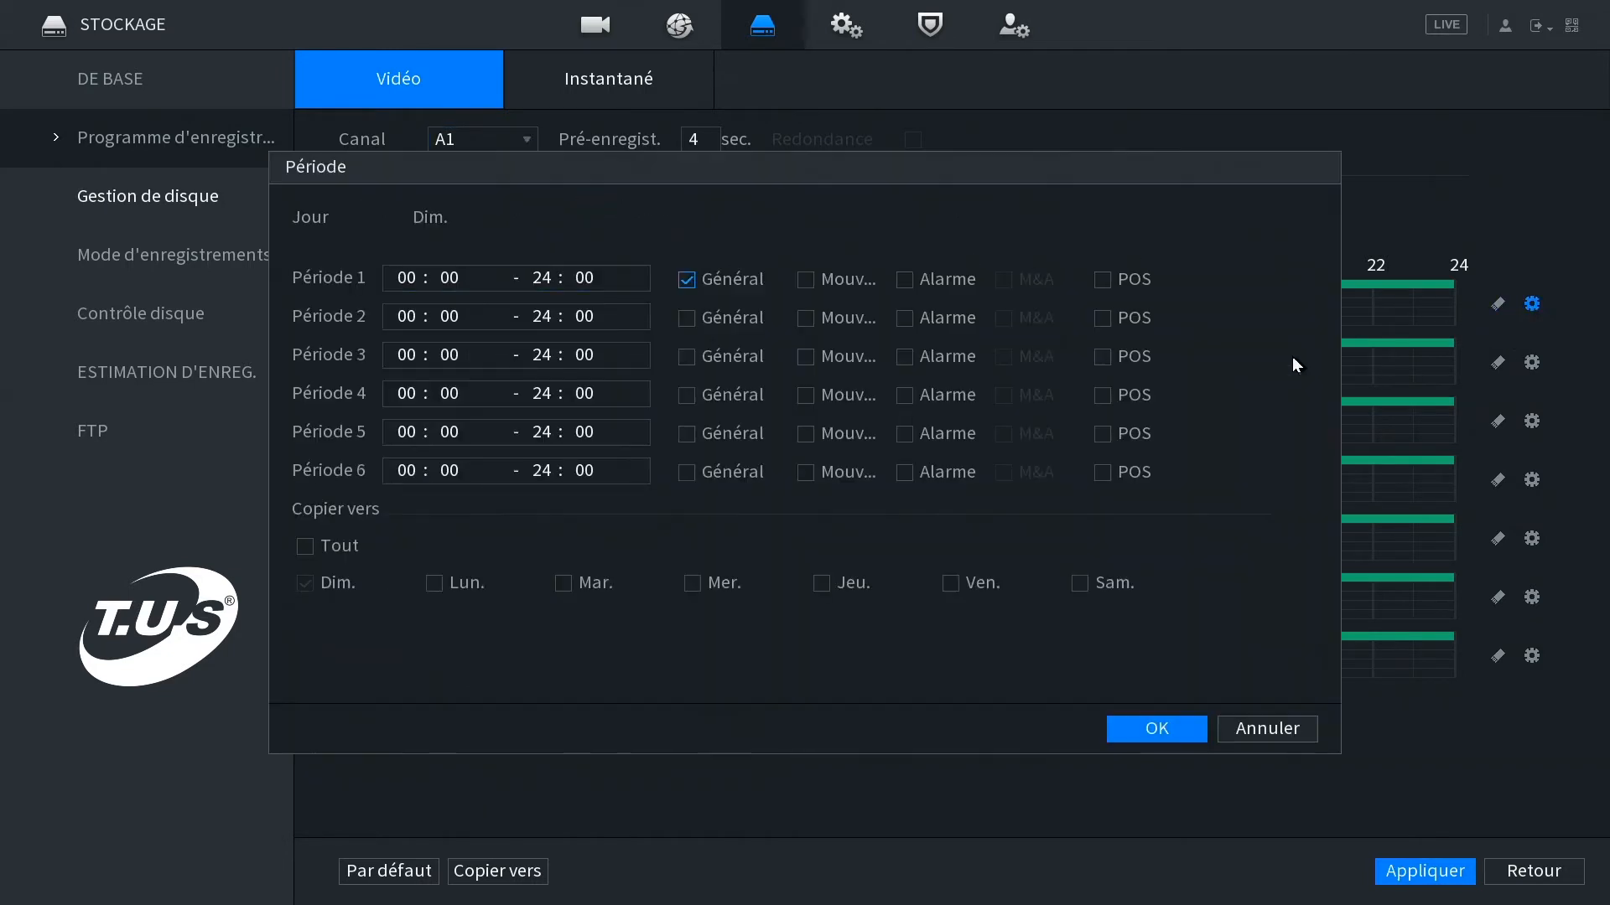
{"action": "left_click", "coordinate": [410, 283]}
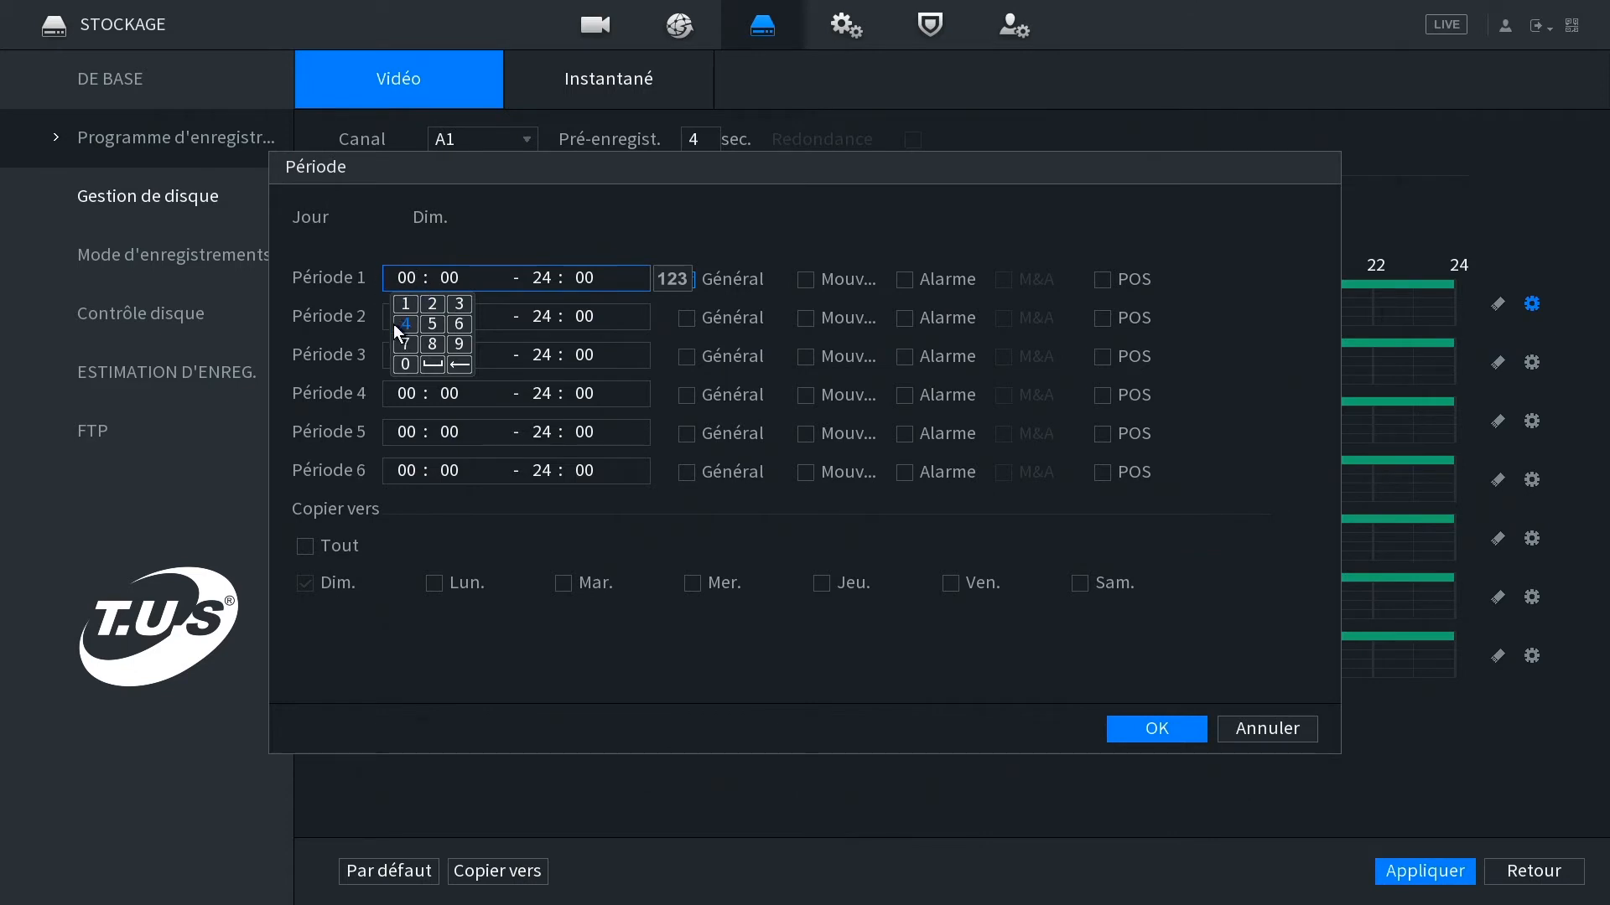
{"action": "left_click", "coordinate": [541, 279]}
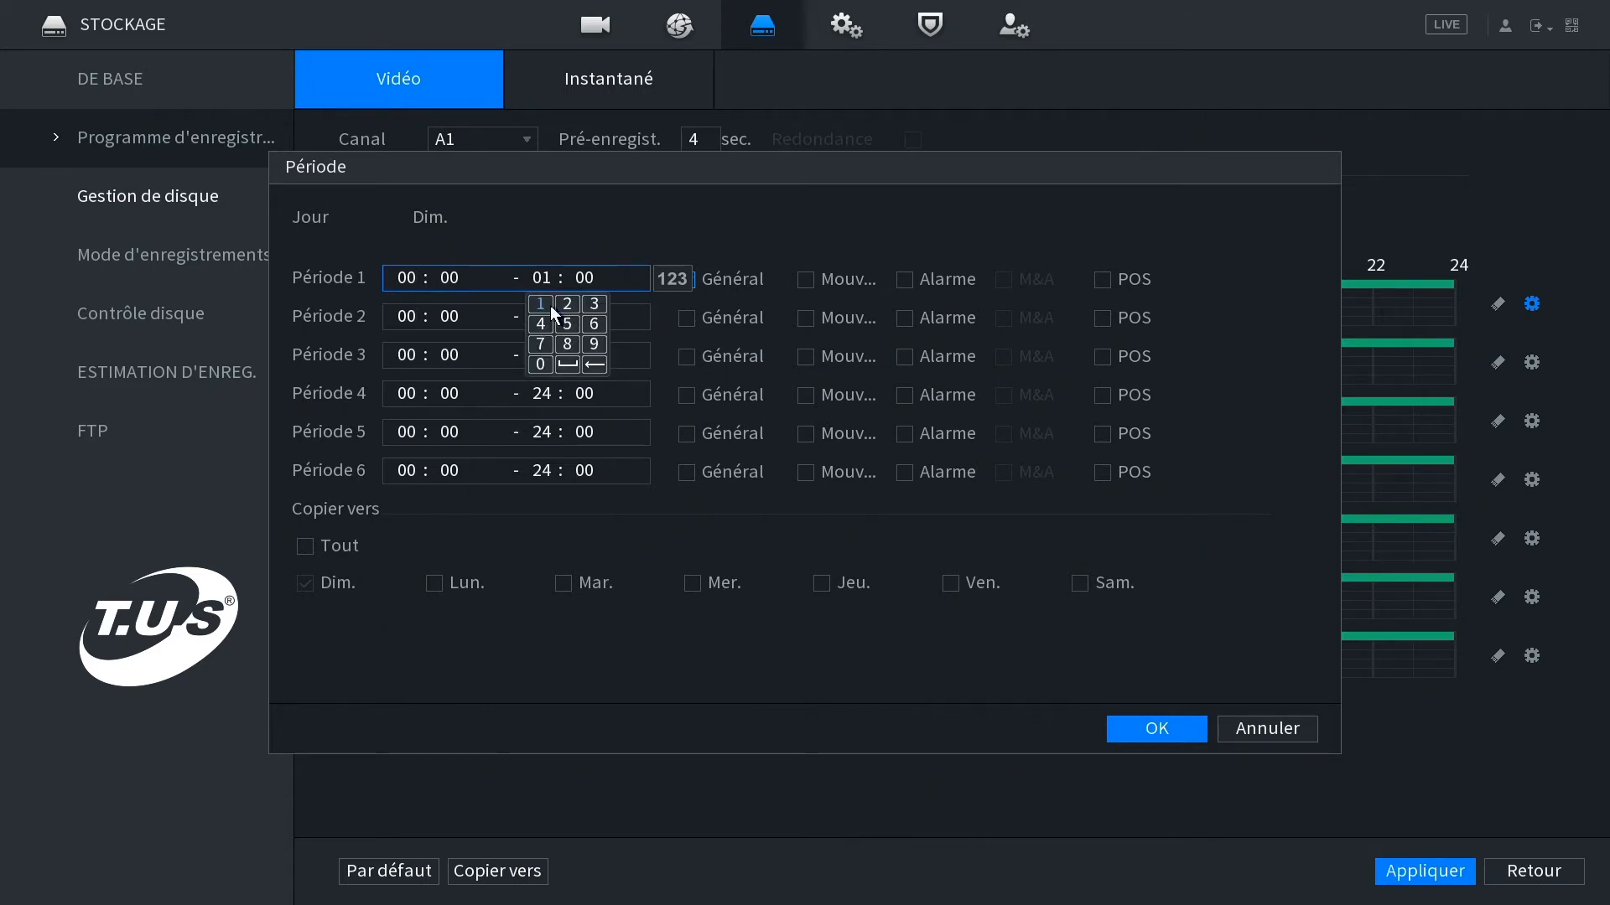
{"action": "left_click", "coordinate": [889, 277]}
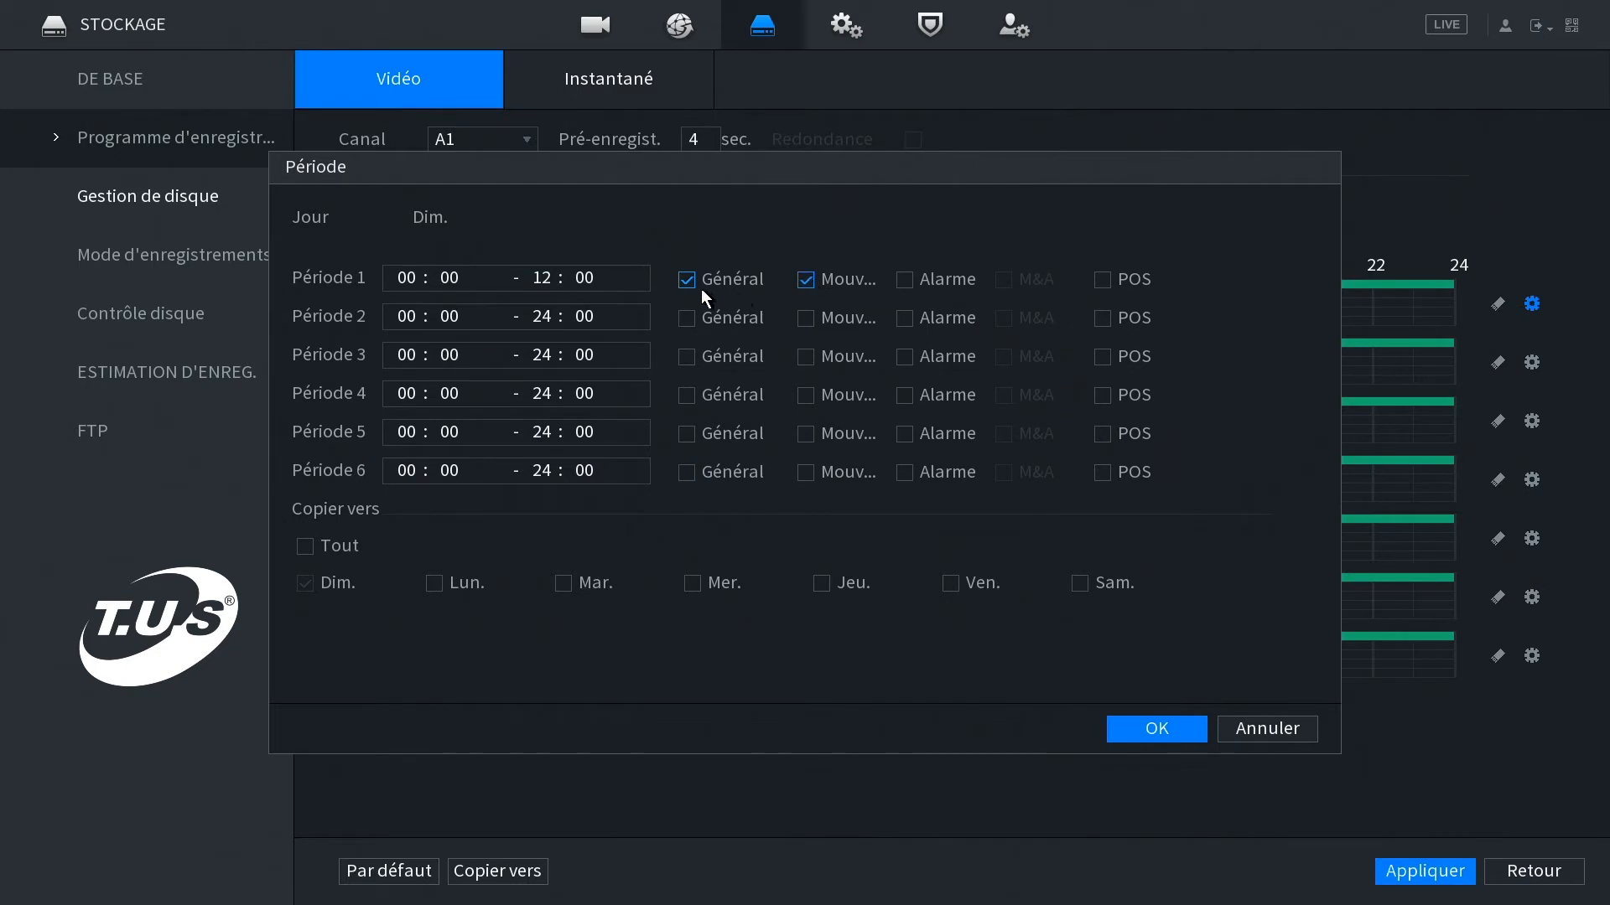
- Set Sunday's Période 2 to 12:01–24:00 with general recording, leaving only motion recording on Période 1, and confirm the periods
{"action": "left_click", "coordinate": [413, 311]}
{"action": "left_click", "coordinate": [407, 342]}
{"action": "left_click", "coordinate": [431, 343]}
{"action": "left_click", "coordinate": [453, 316]}
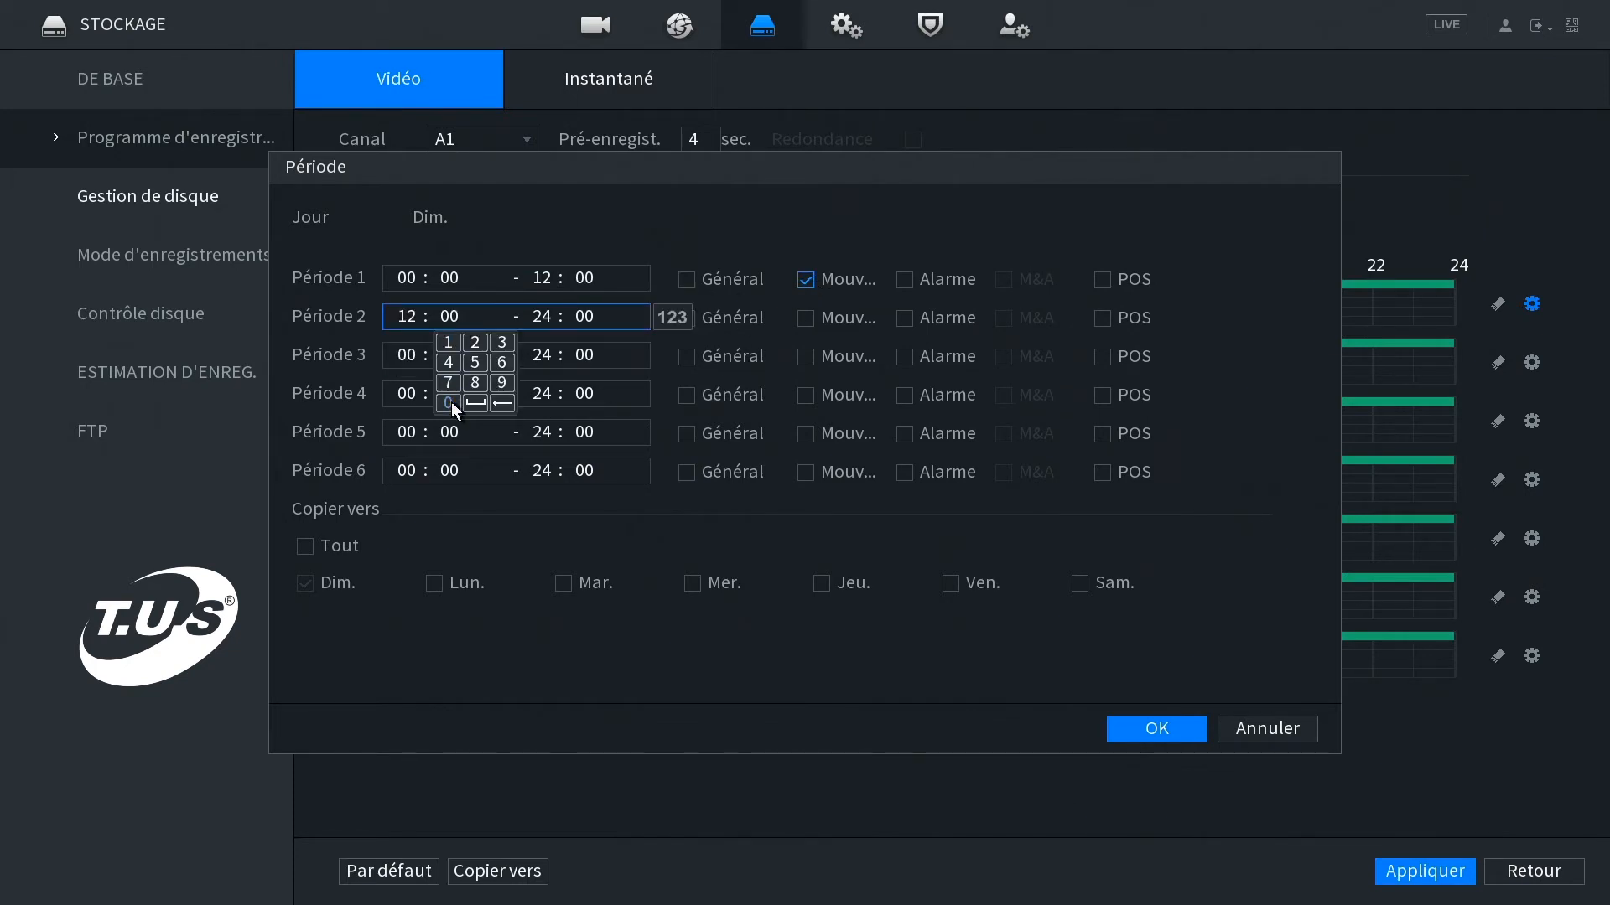
{"action": "left_click", "coordinate": [769, 255]}
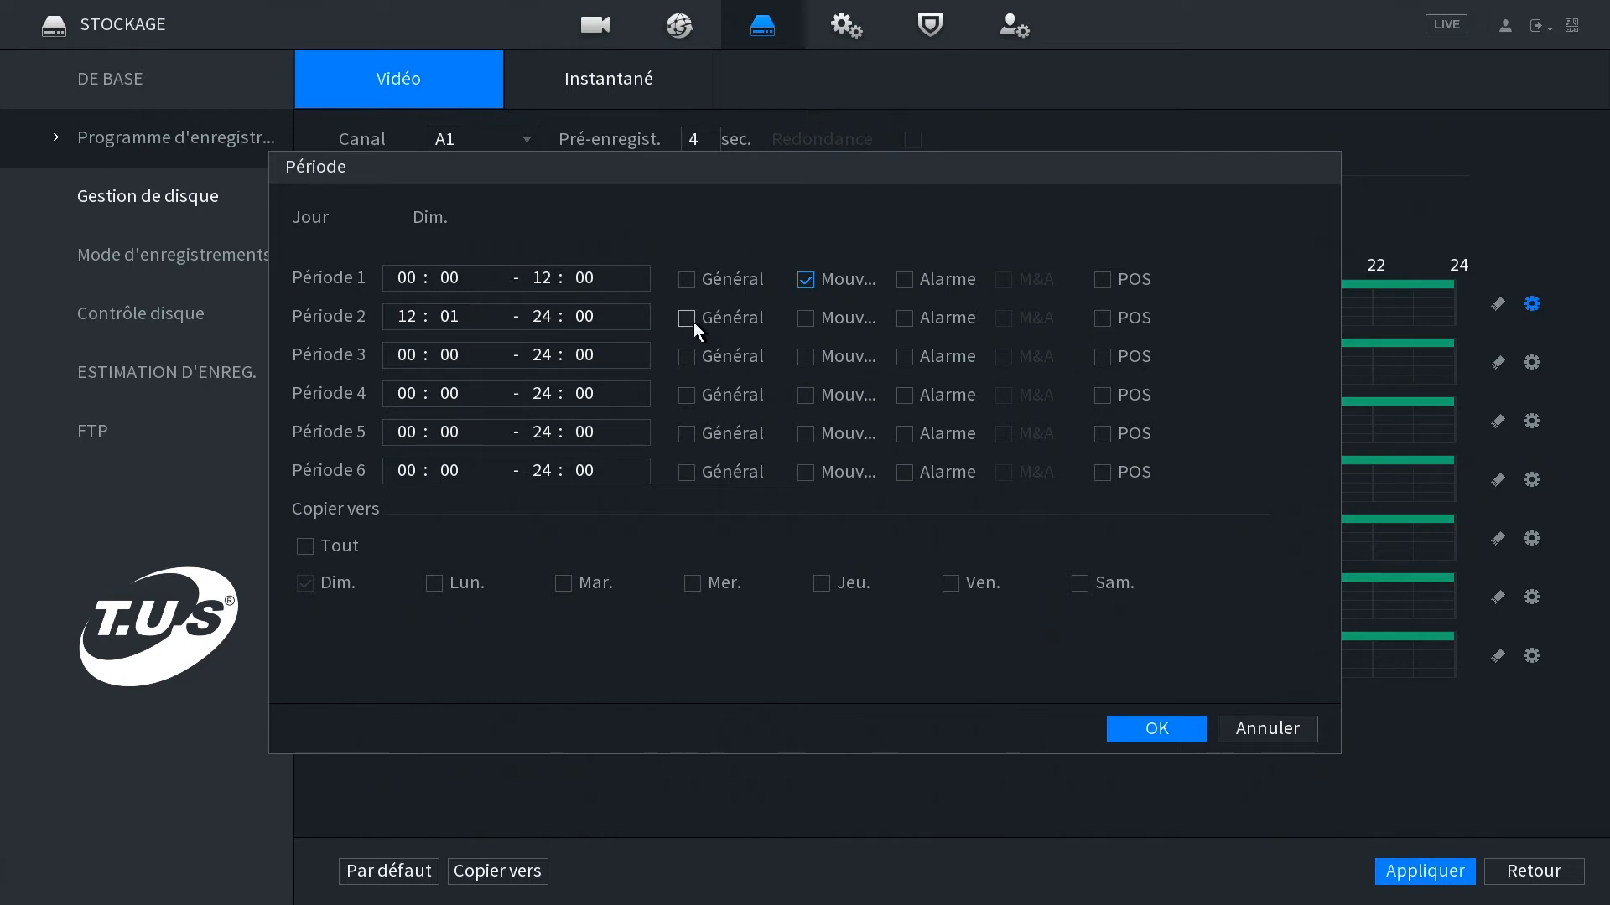
{"action": "left_click", "coordinate": [1146, 734]}
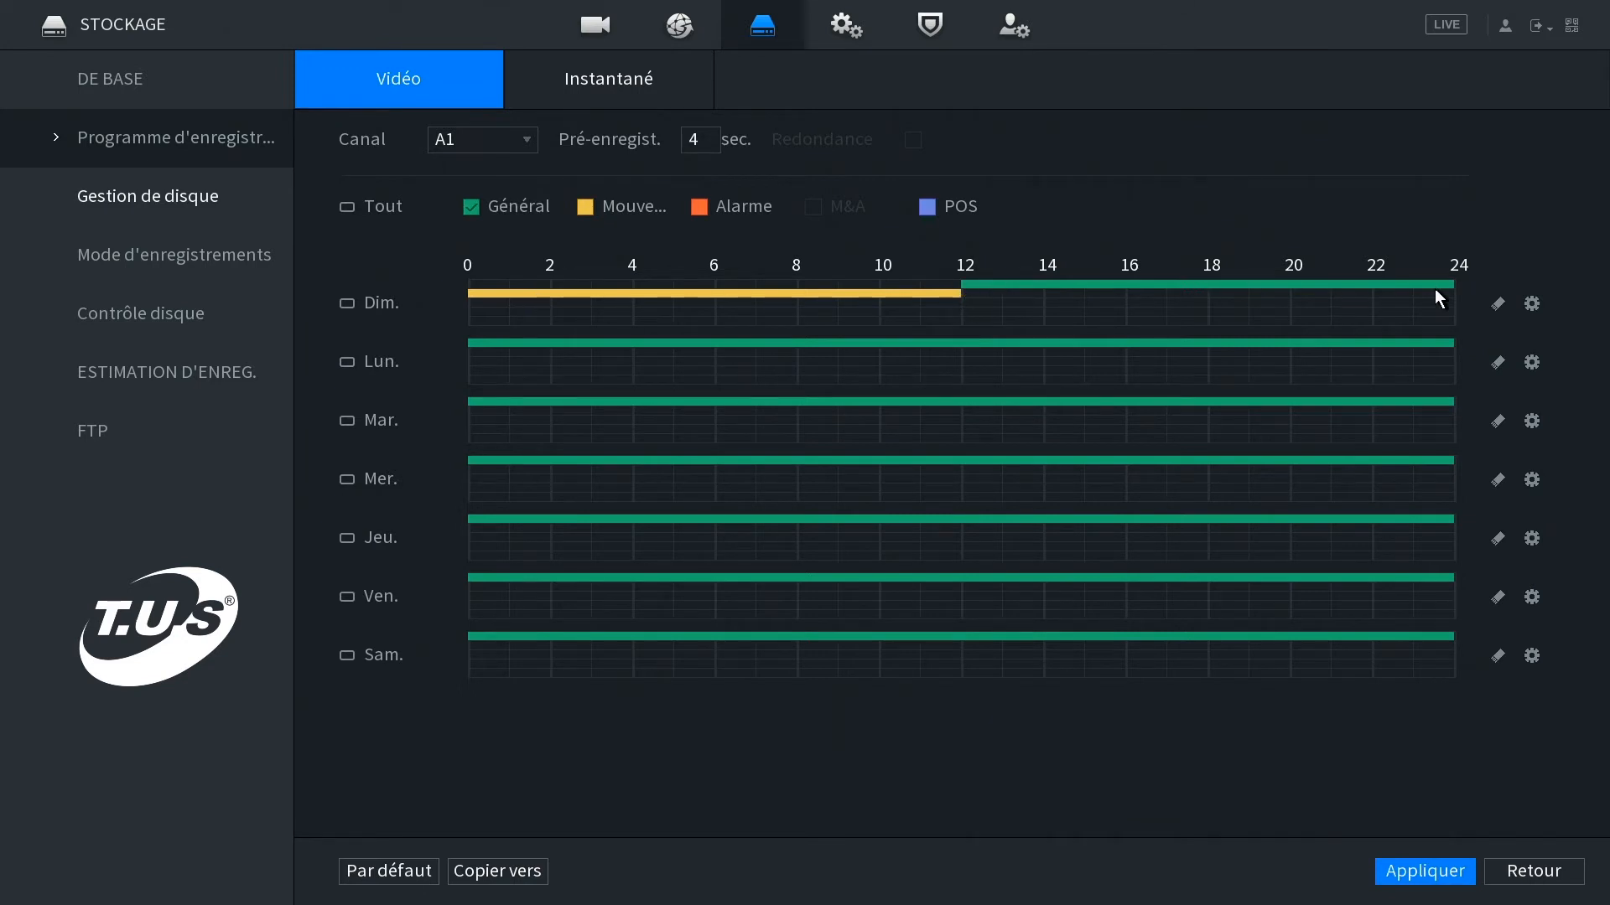
- Copy Sunday's video recording periods to all the other days of the week
{"action": "left_click", "coordinate": [1533, 304]}
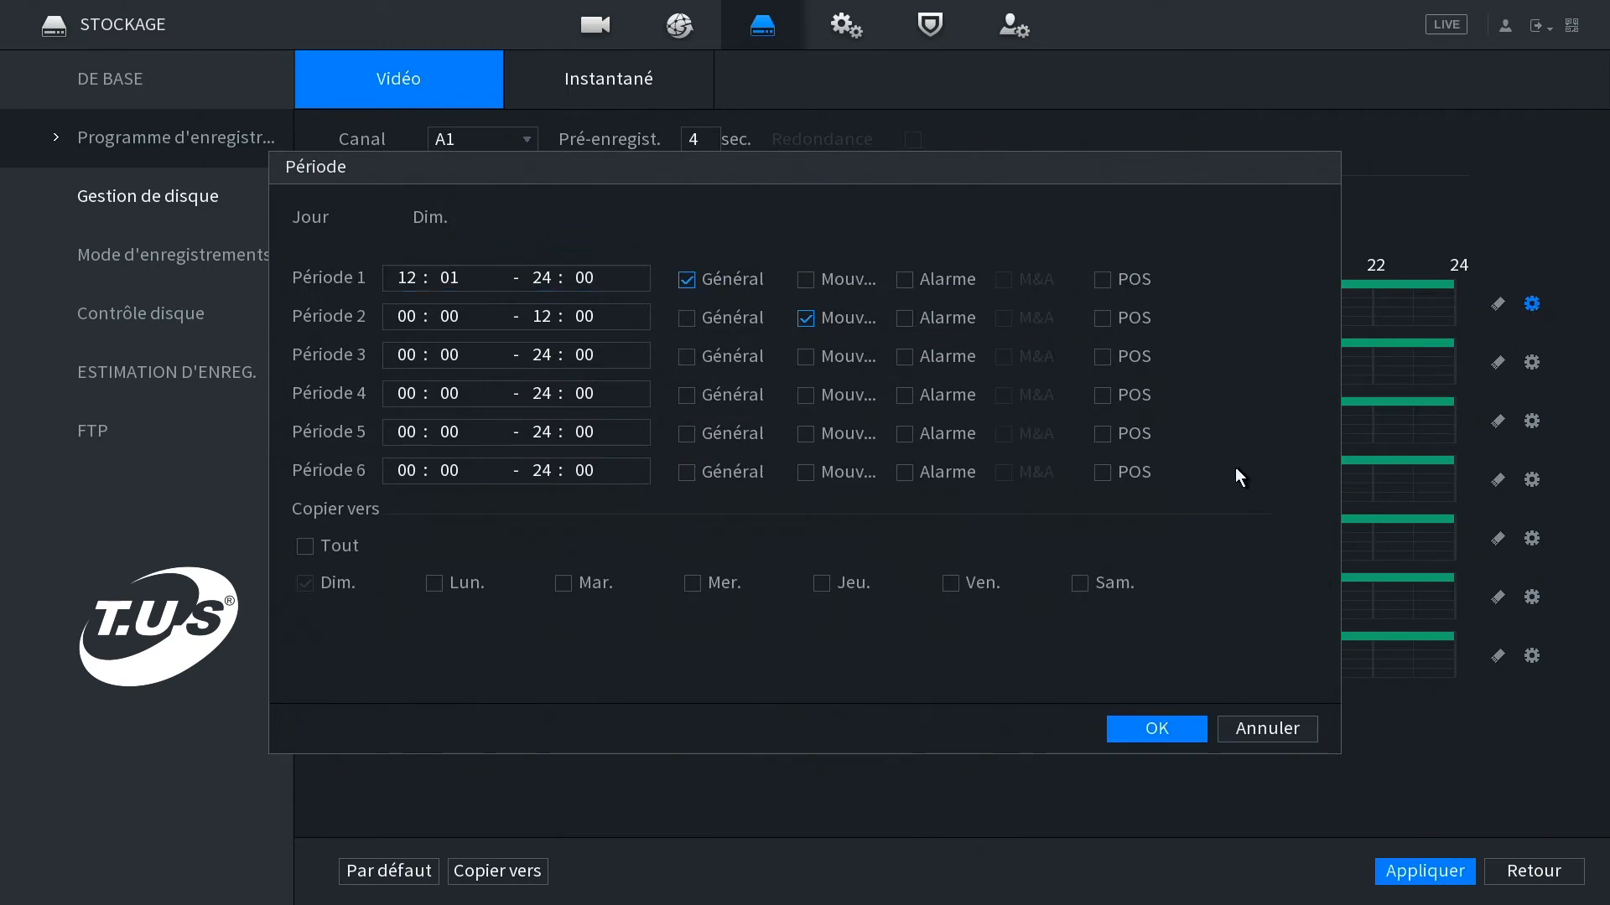
{"action": "left_click", "coordinate": [306, 548]}
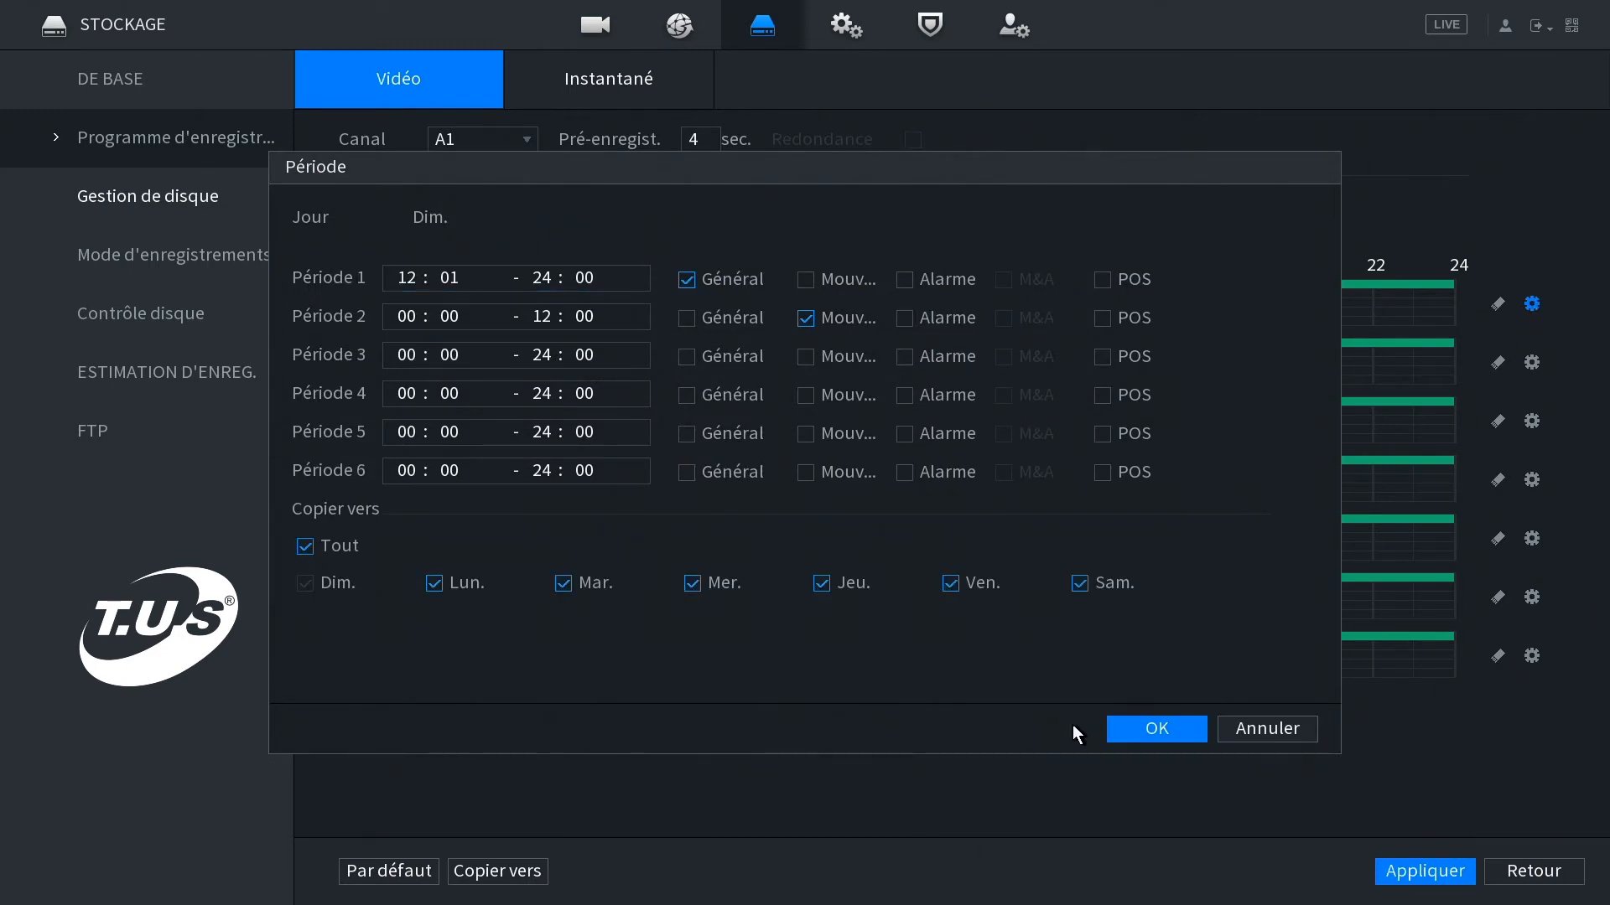
{"action": "left_click", "coordinate": [1153, 744]}
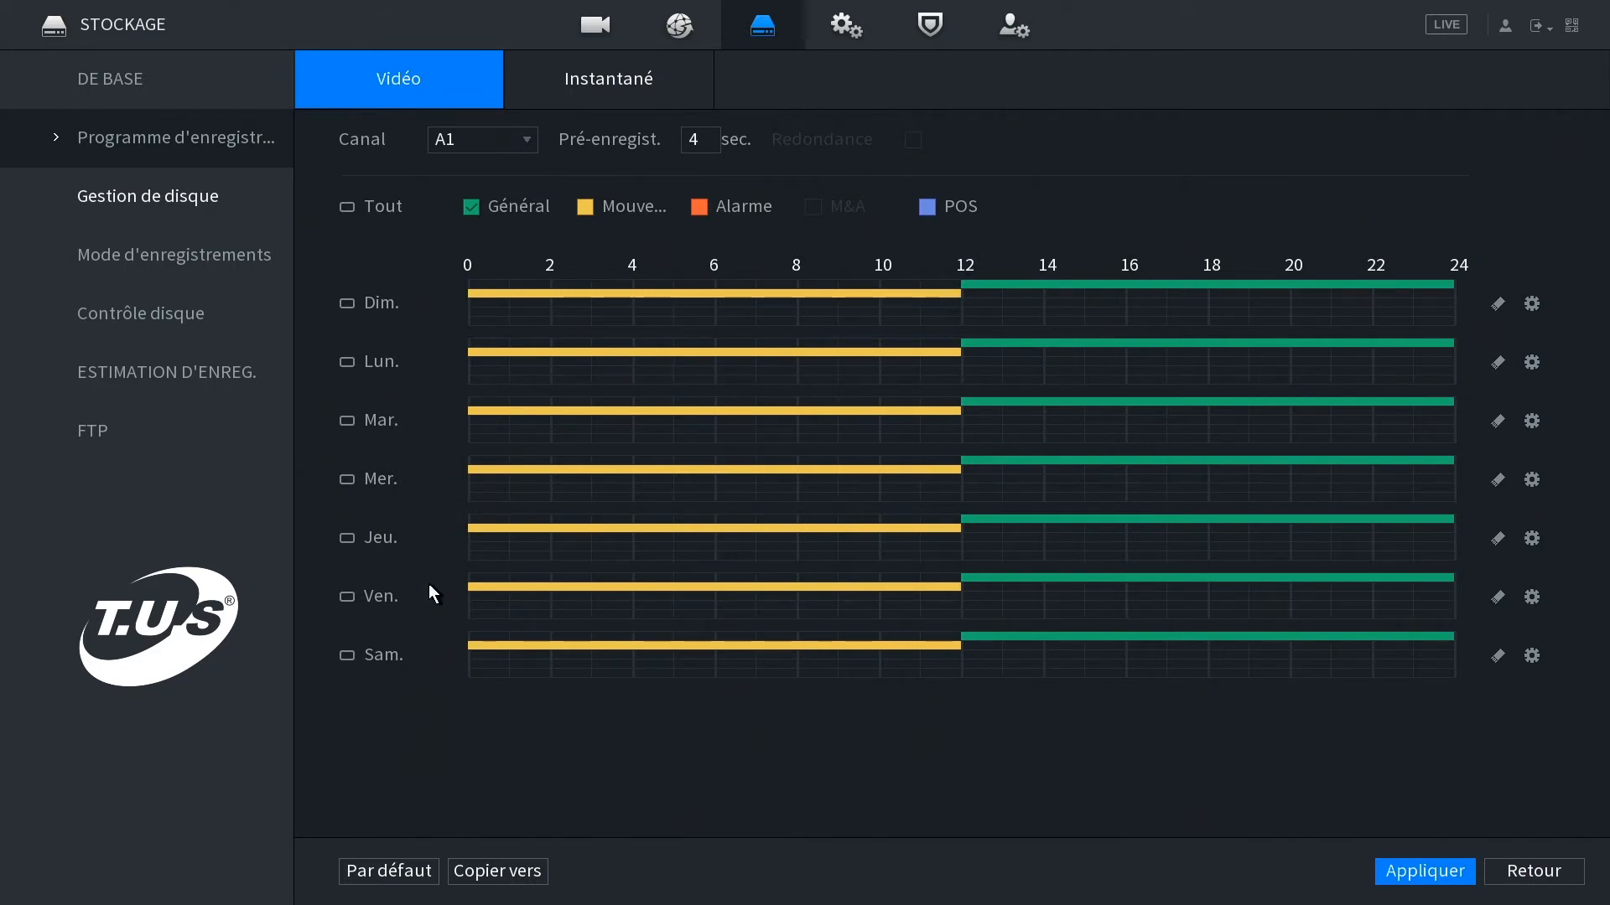
- Copy channel A1's video recording schedule to channels 2 through 6
{"action": "left_click", "coordinate": [496, 871]}
{"action": "left_click", "coordinate": [550, 414]}
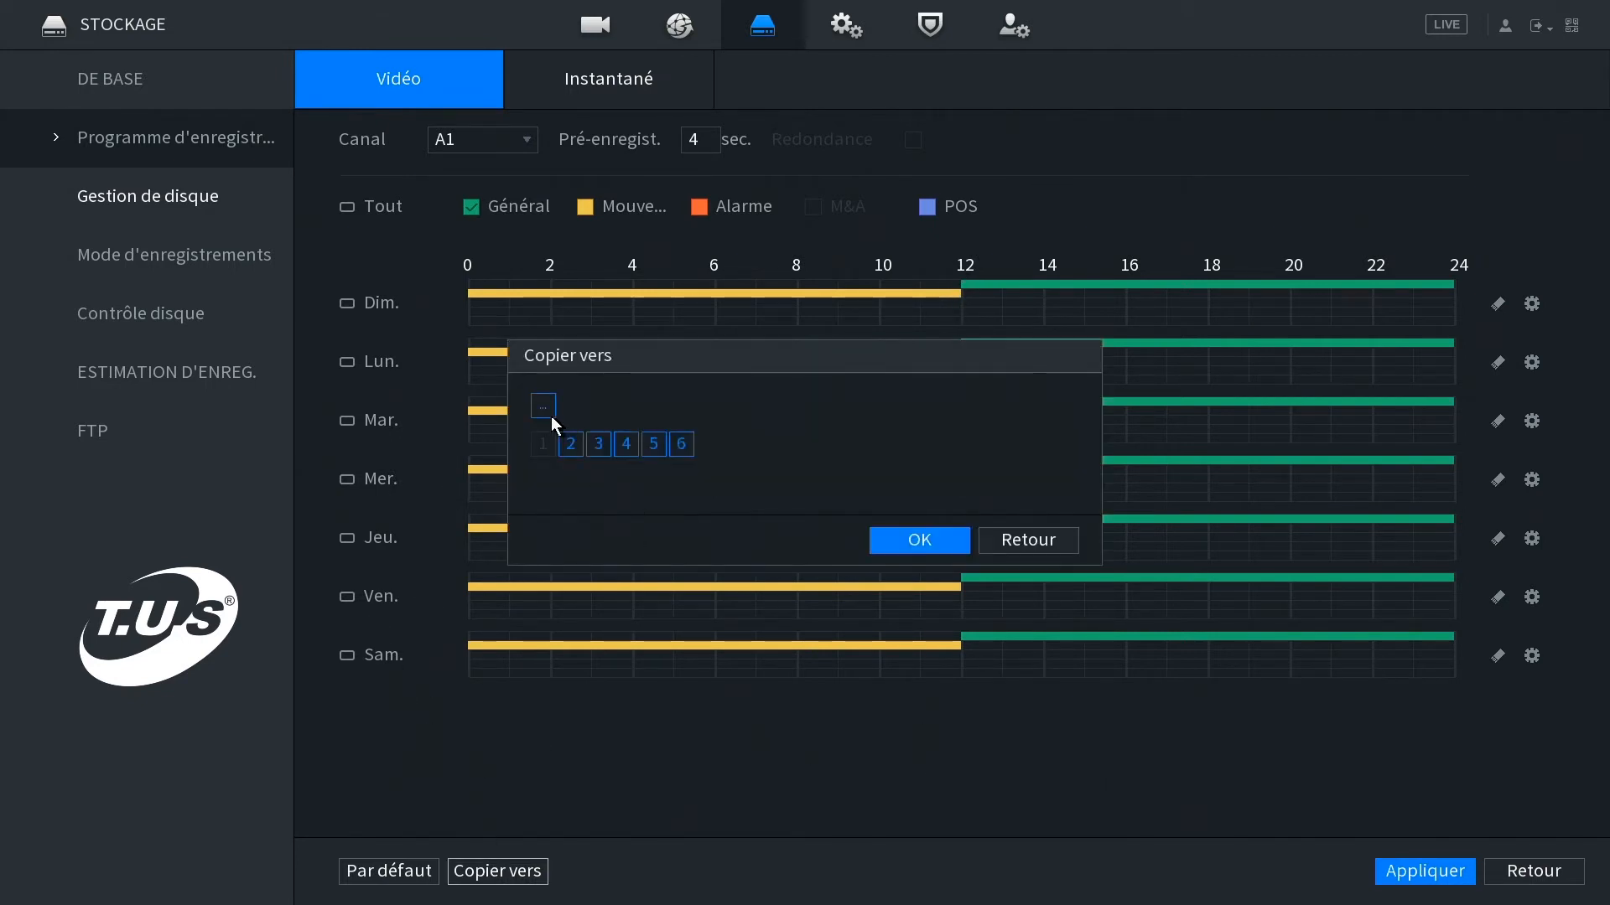
{"action": "left_click", "coordinate": [897, 536]}
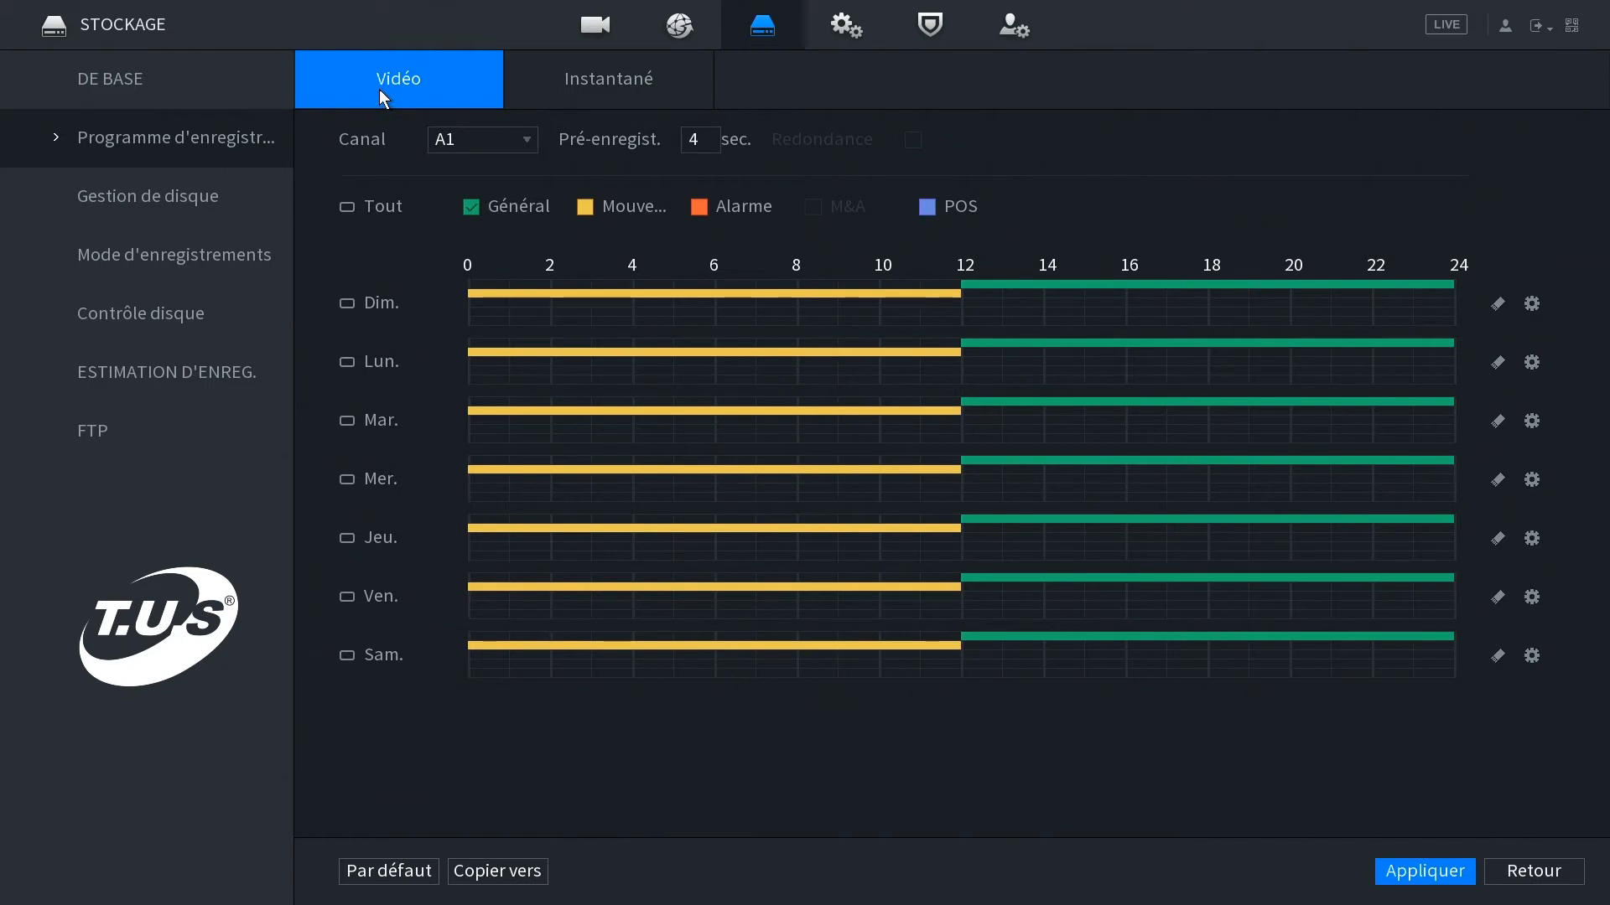
- Set channel A1's snapshot schedule to motion only, 00:00–24:00 on every day, and copy it to other channels
{"action": "left_click", "coordinate": [593, 92]}
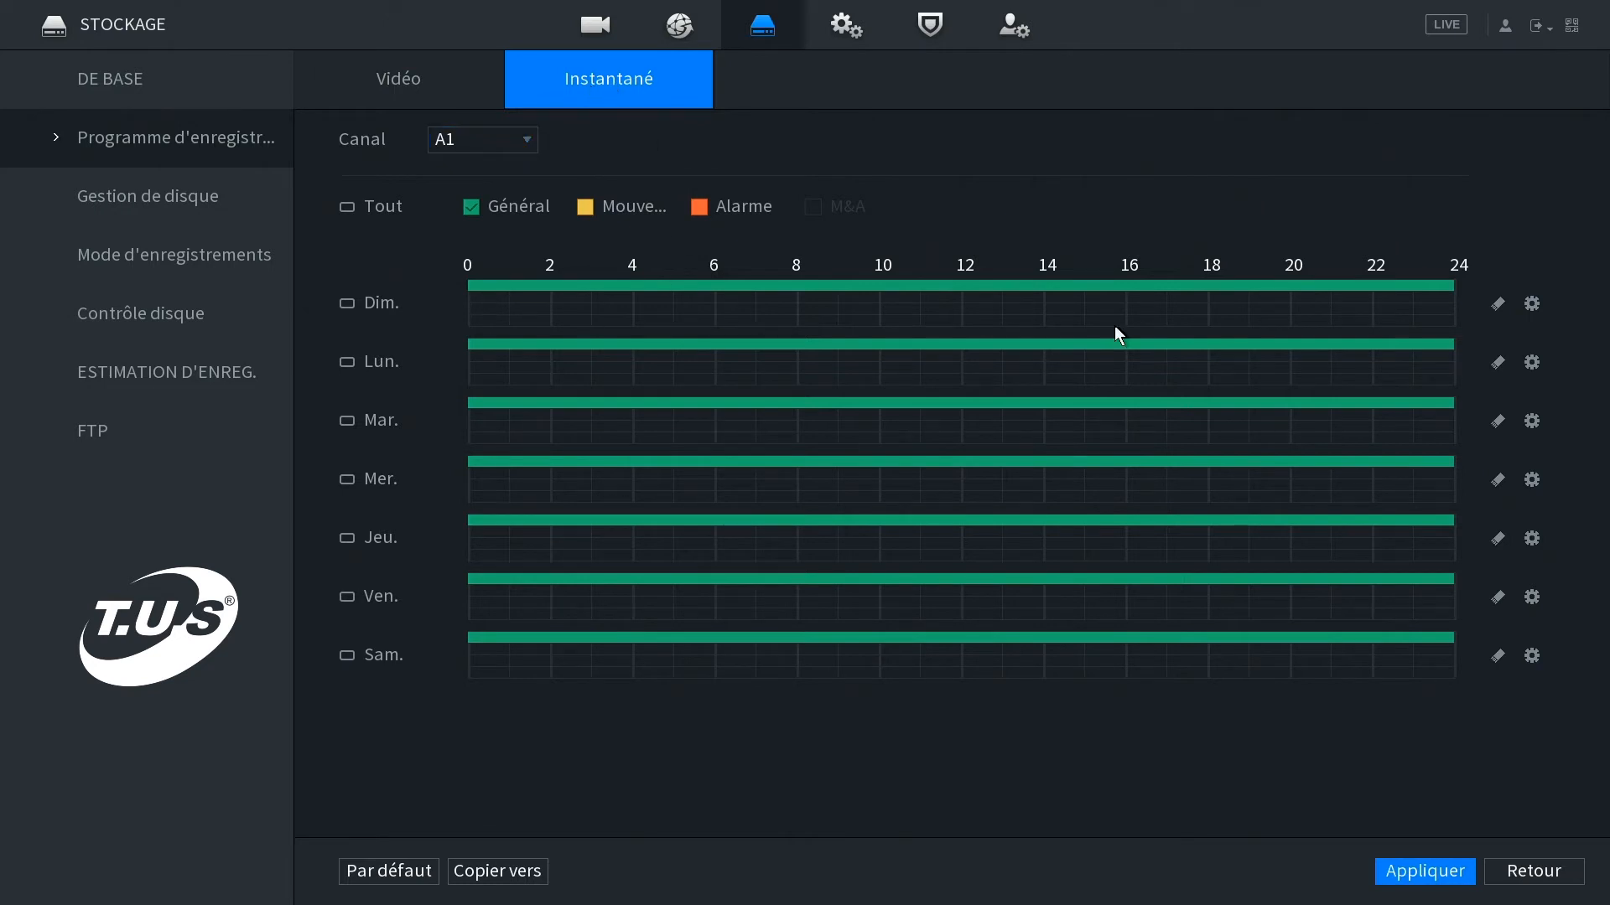
{"action": "left_click", "coordinate": [1533, 303]}
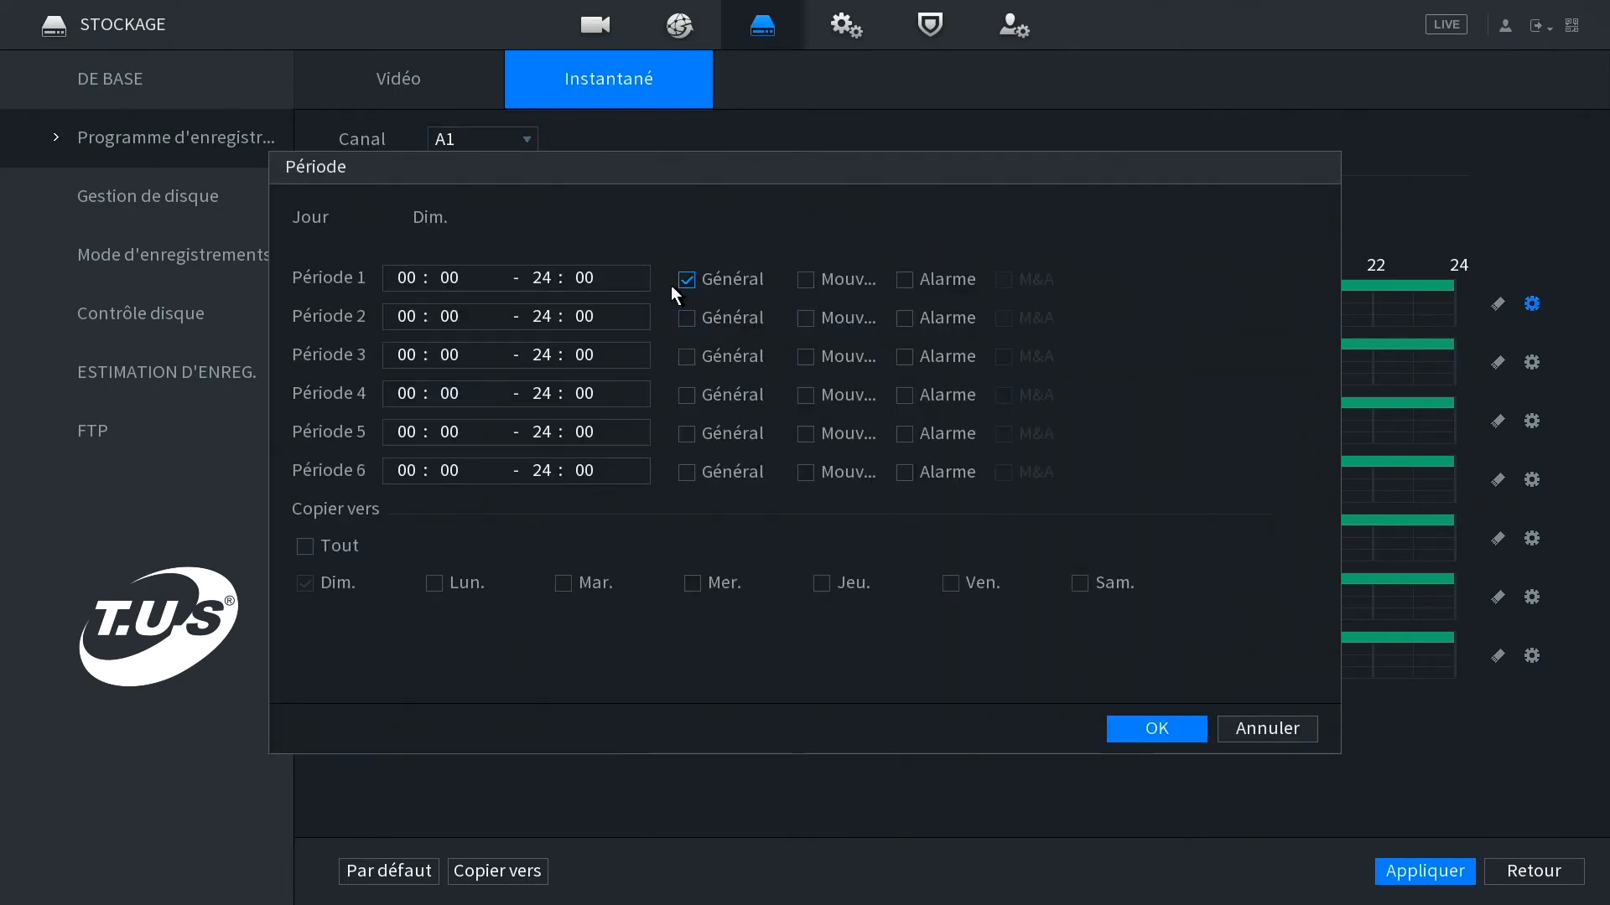
{"action": "left_click", "coordinate": [807, 282]}
{"action": "left_click", "coordinate": [305, 546]}
{"action": "left_click", "coordinate": [1128, 729]}
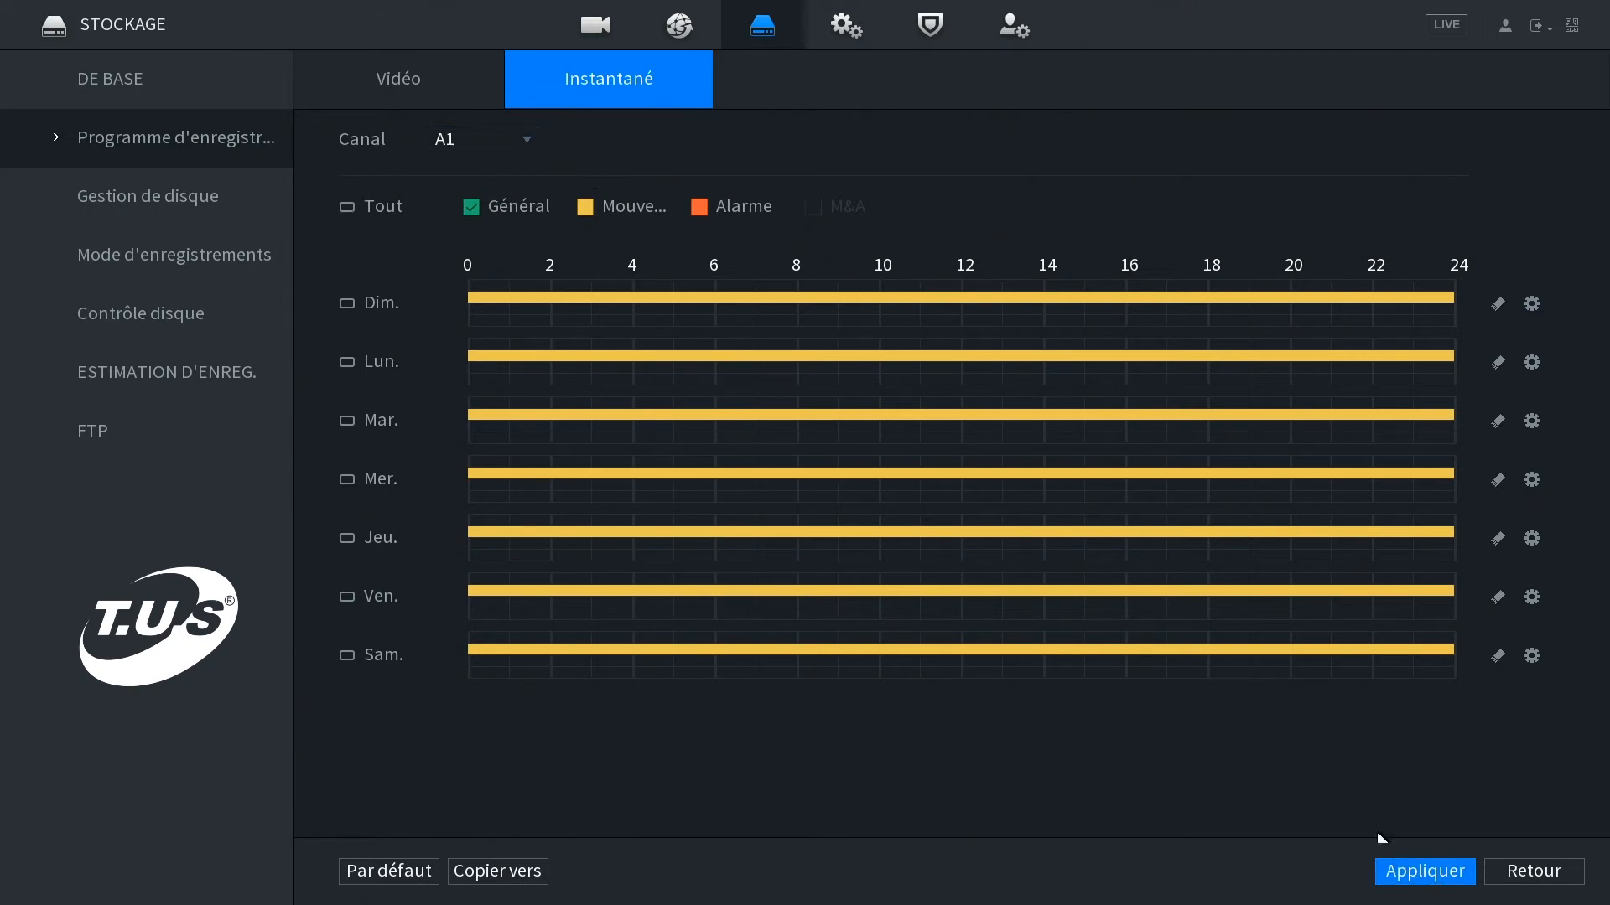
{"action": "left_click", "coordinate": [503, 875]}
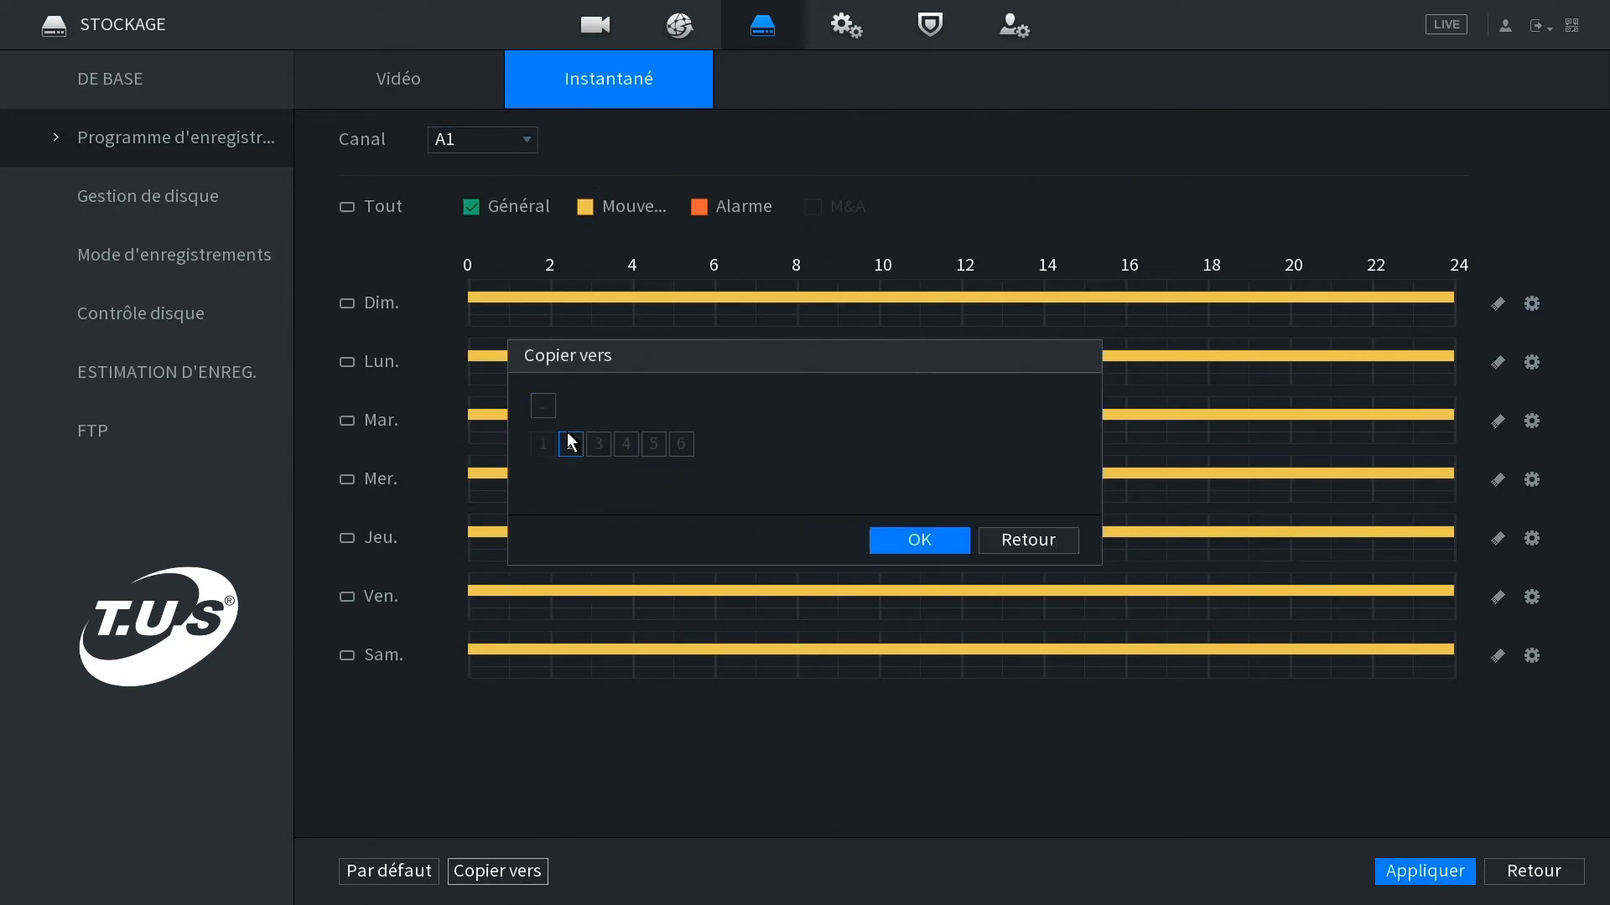
{"action": "left_click", "coordinate": [920, 541]}
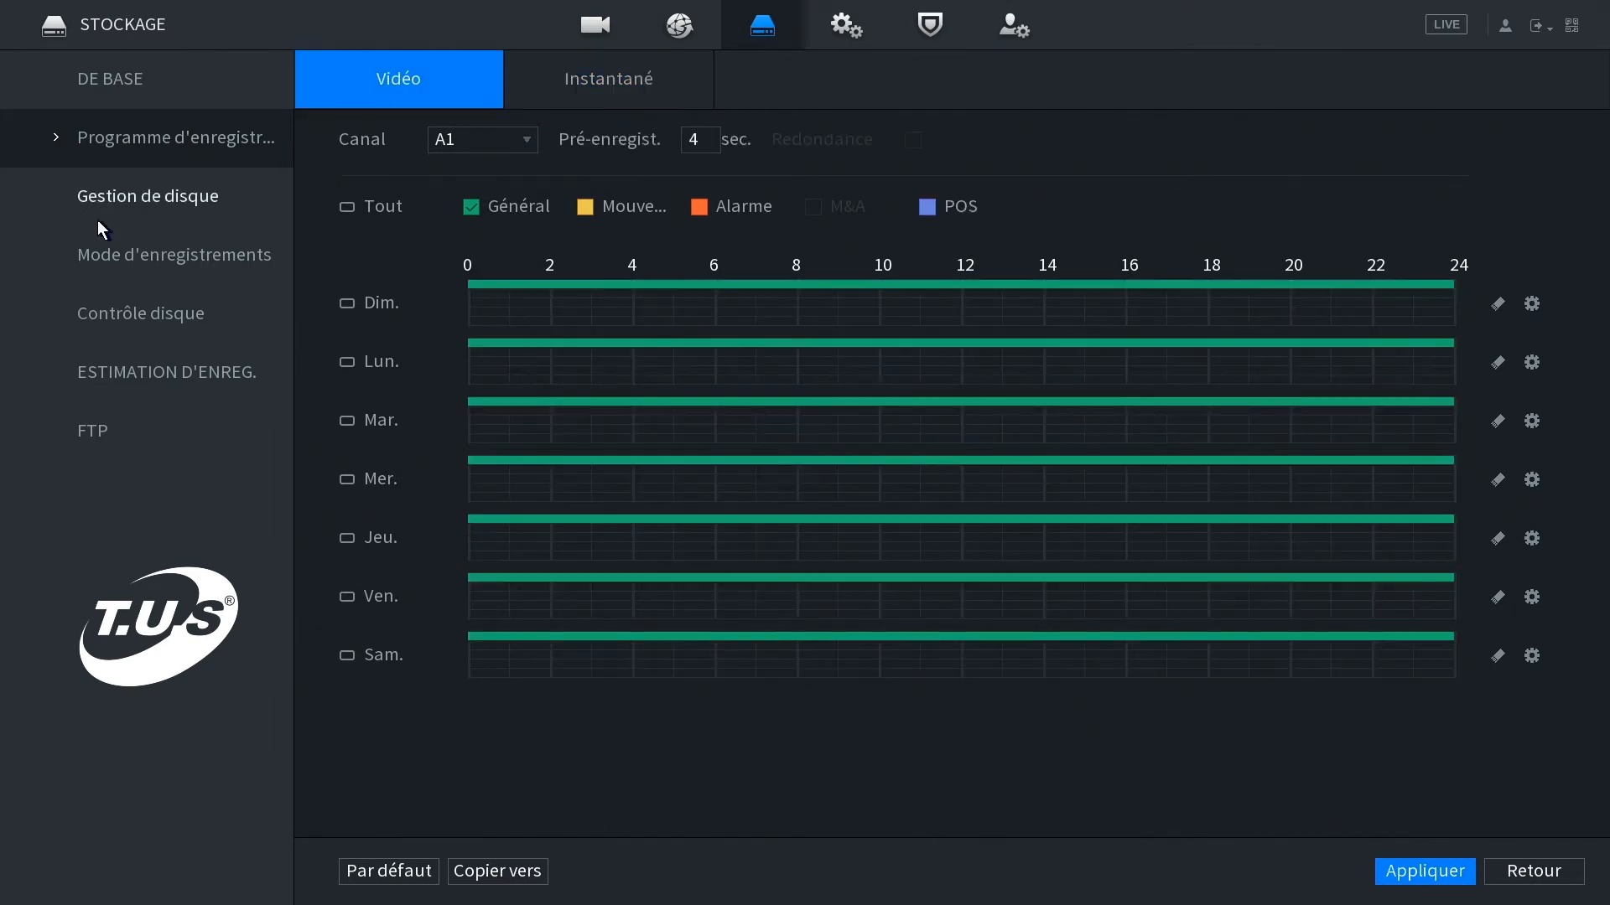
- Open the disk management page and review the disk's properties, health status and free space
{"action": "left_click", "coordinate": [137, 202]}
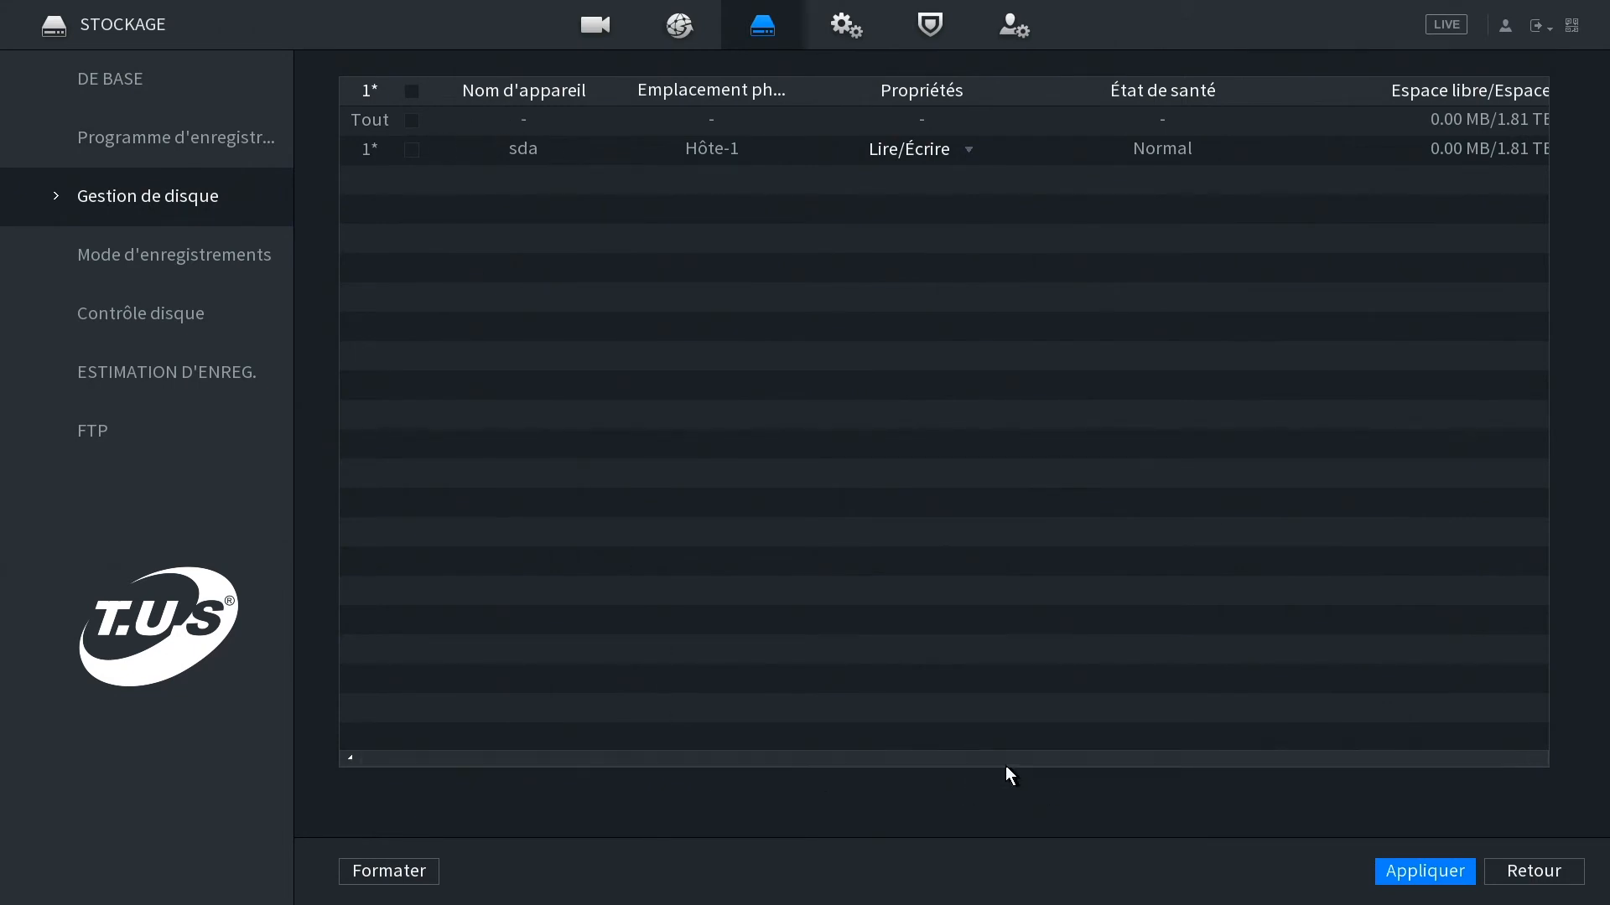
{"action": "left_click_drag", "start_coordinate": [977, 764], "coordinate": [1099, 756]}
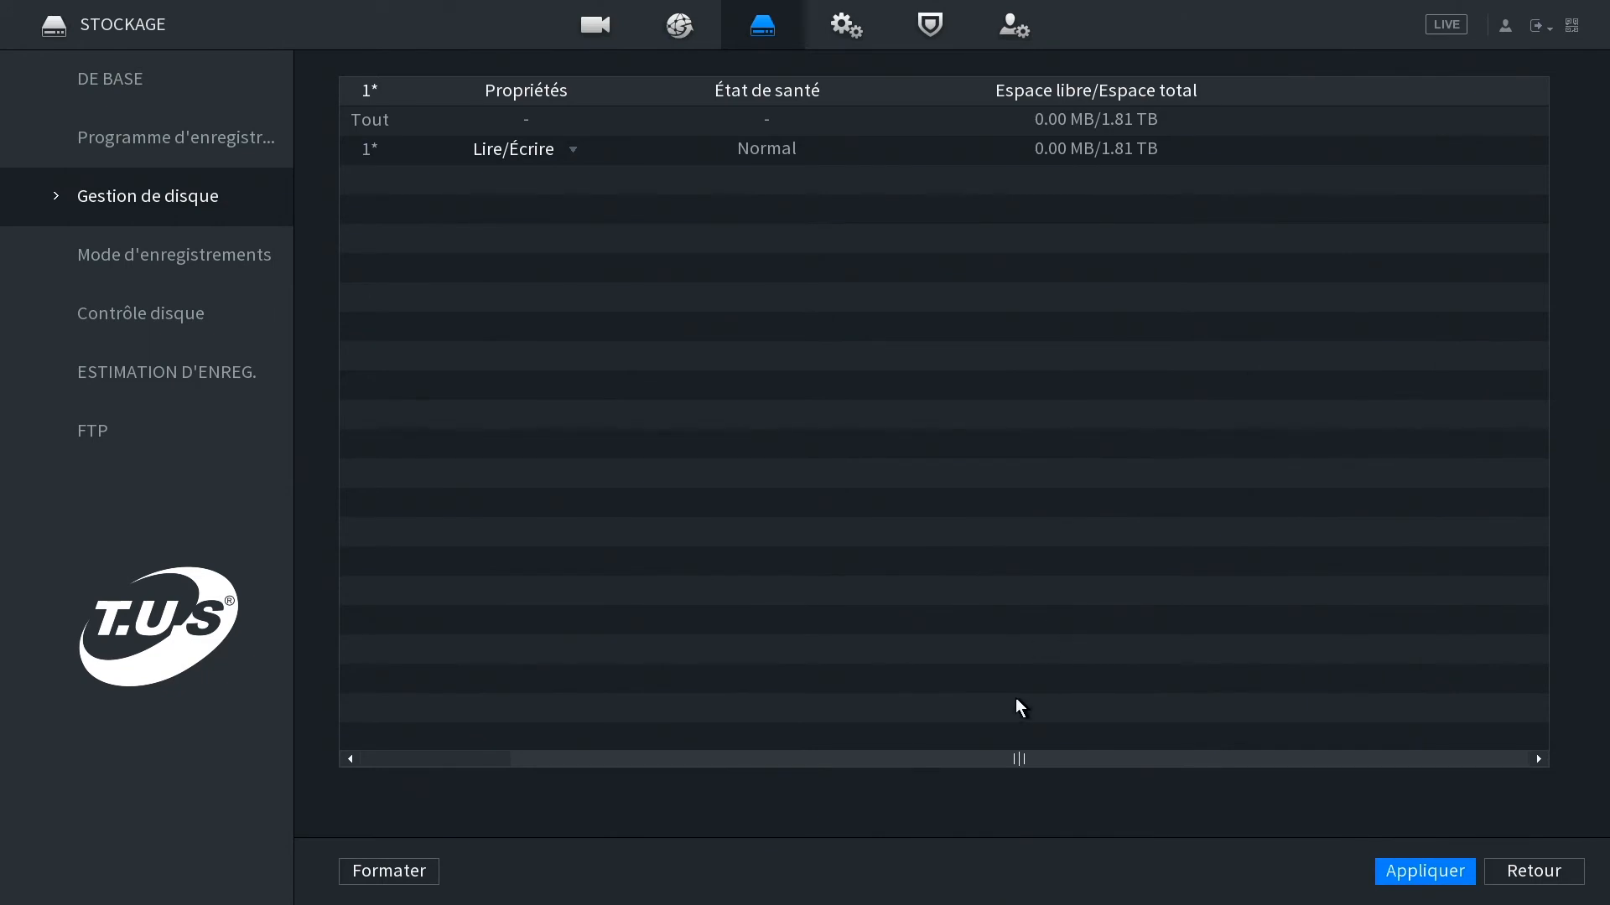
{"action": "left_click_drag", "start_coordinate": [1002, 762], "coordinate": [796, 760]}
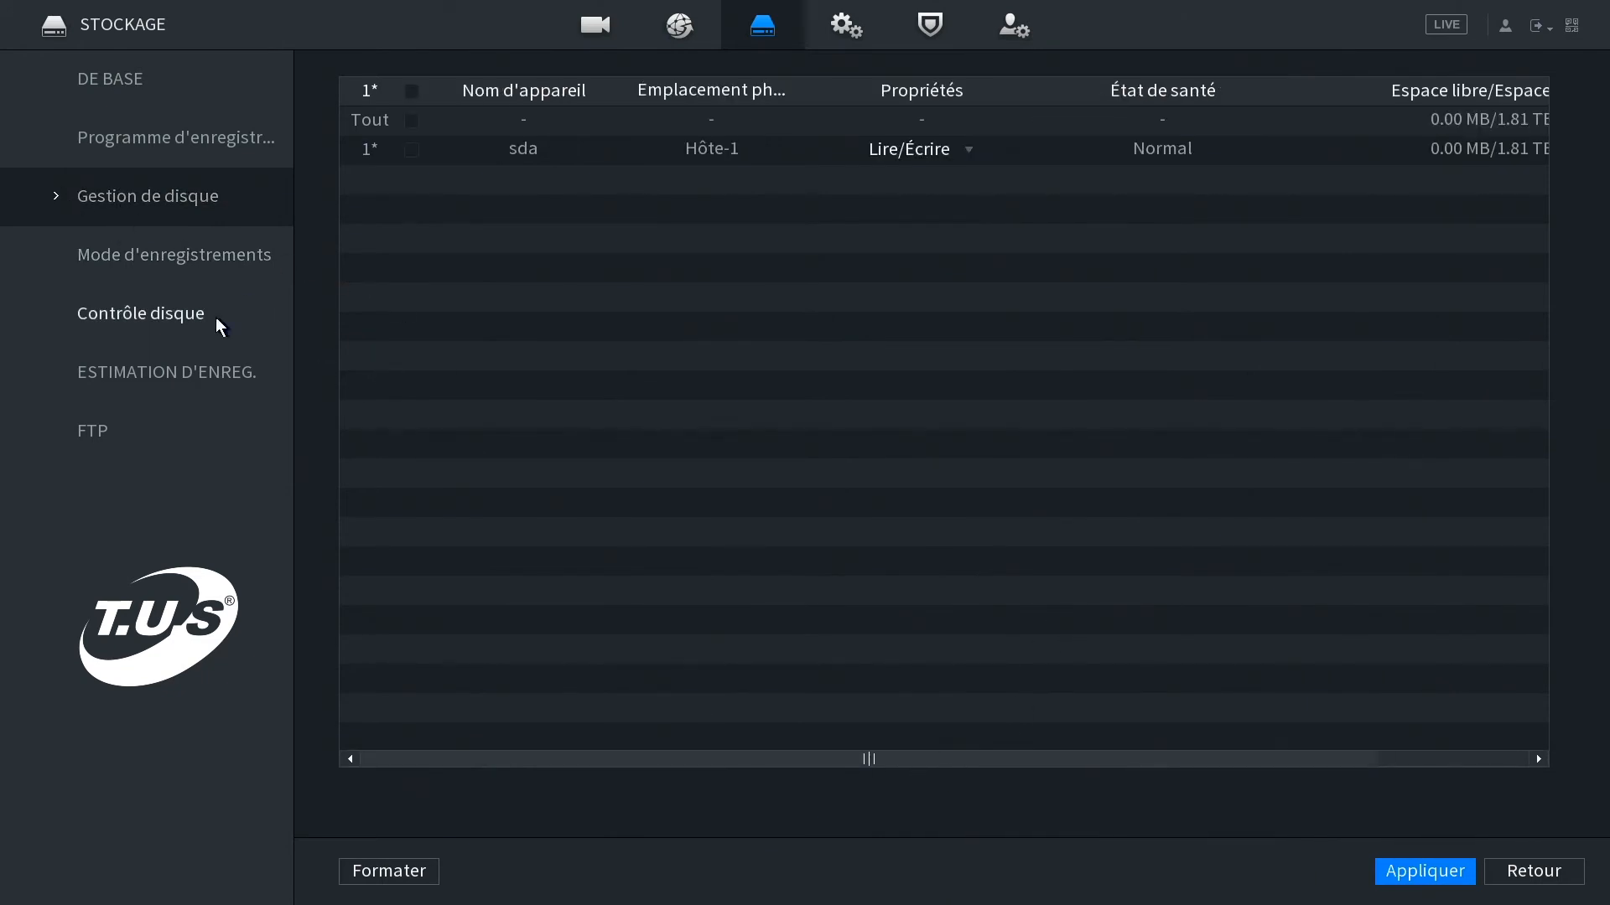
- Enable snapshot recording for channel 1 in the recording mode settings
{"action": "left_click", "coordinate": [126, 259]}
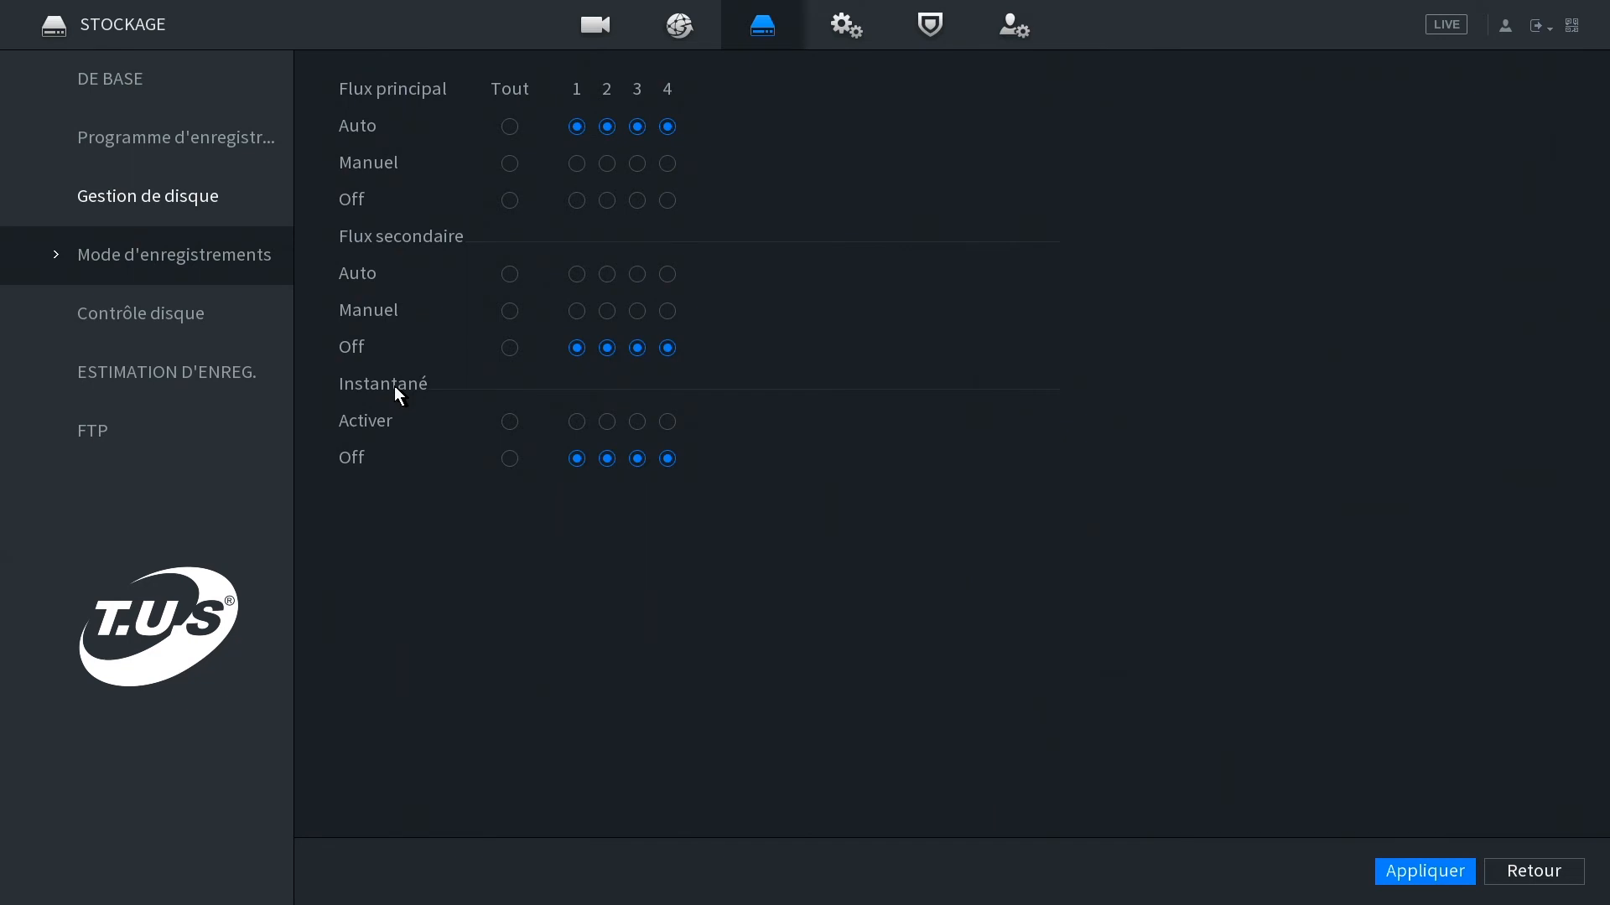
{"action": "left_click", "coordinate": [576, 422]}
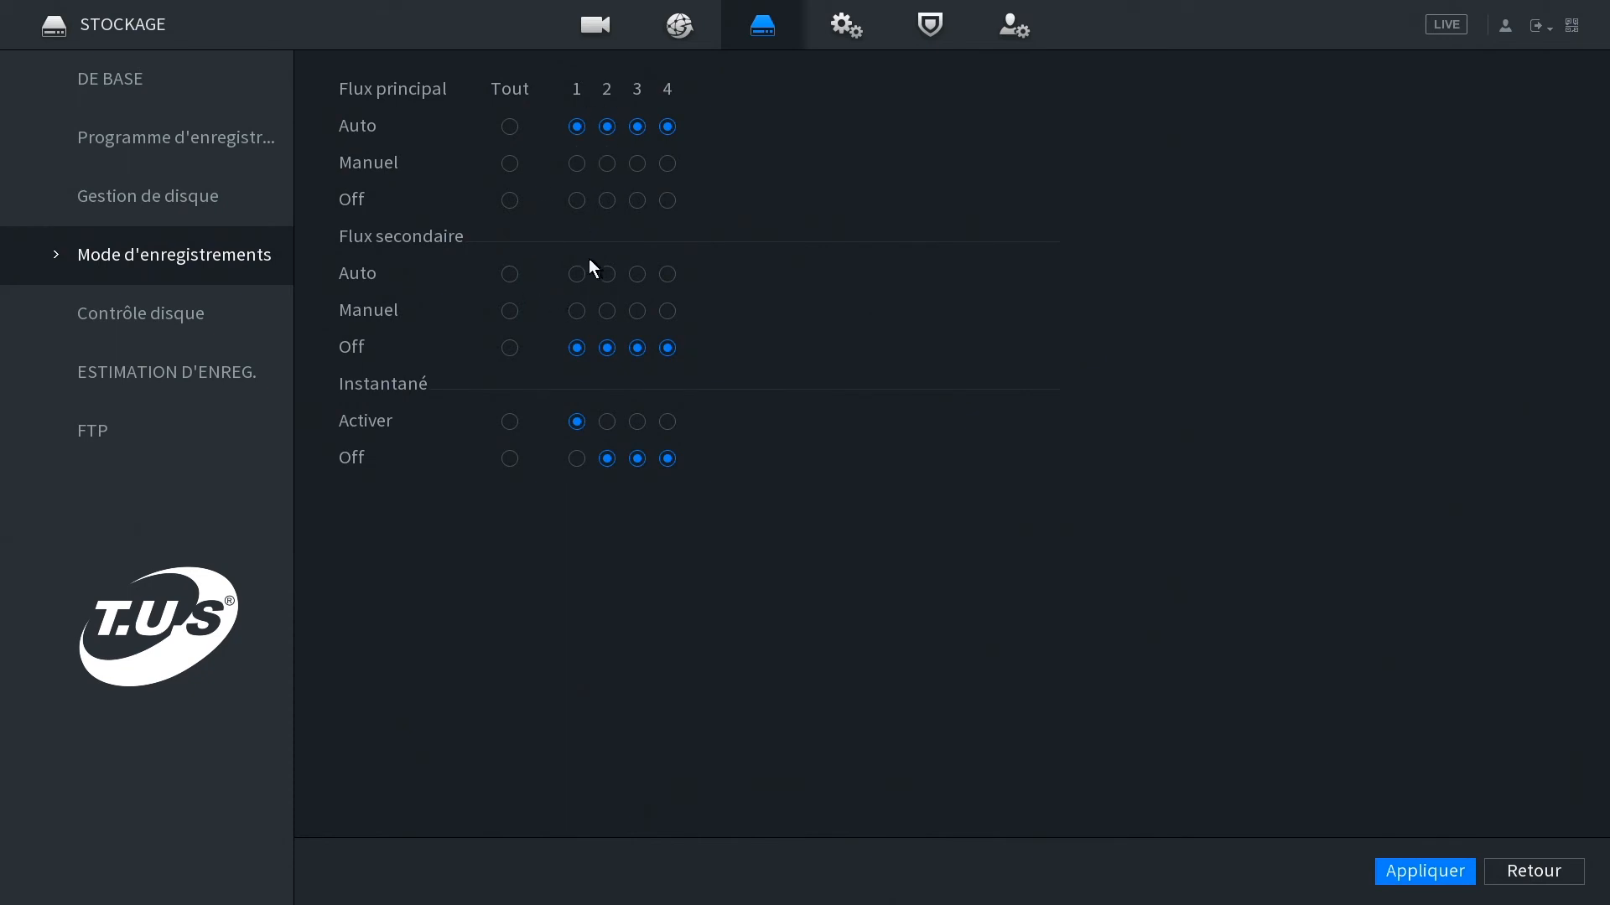
- Set channel 2's main stream recording to Off and its secondary stream to Auto, and apply the recording modes
{"action": "left_click", "coordinate": [607, 201]}
{"action": "left_click", "coordinate": [609, 276]}
{"action": "left_click", "coordinate": [1422, 874]}
- Run a manual disk check on Hôte-1 using the key area detection type (Détection zone clé)
{"action": "left_click", "coordinate": [148, 321]}
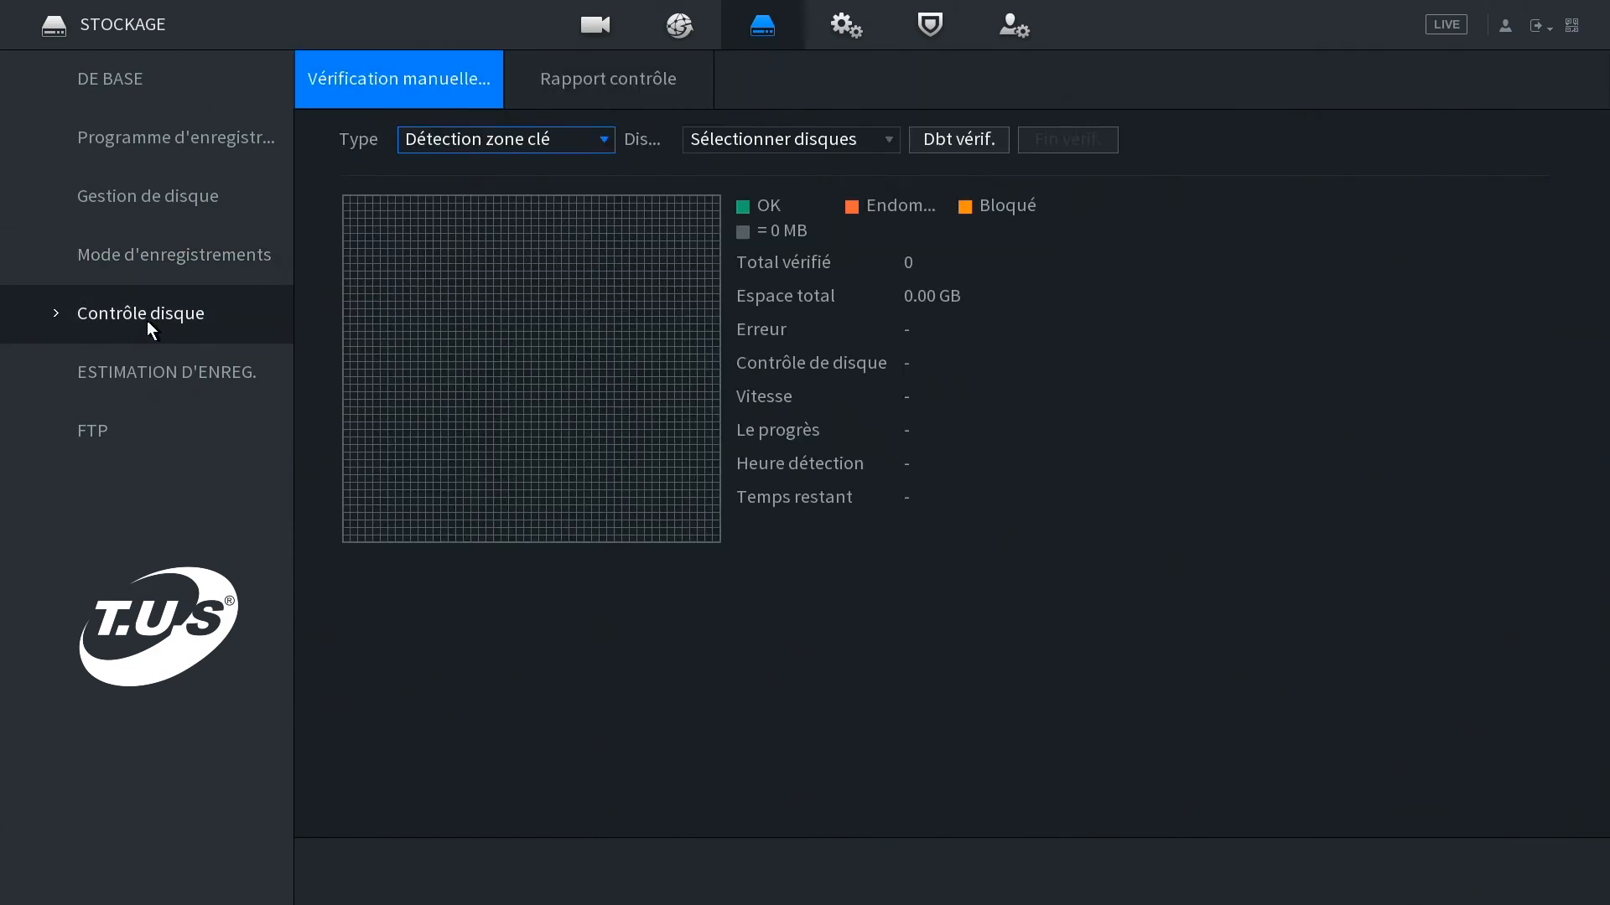
{"action": "left_click", "coordinate": [546, 138]}
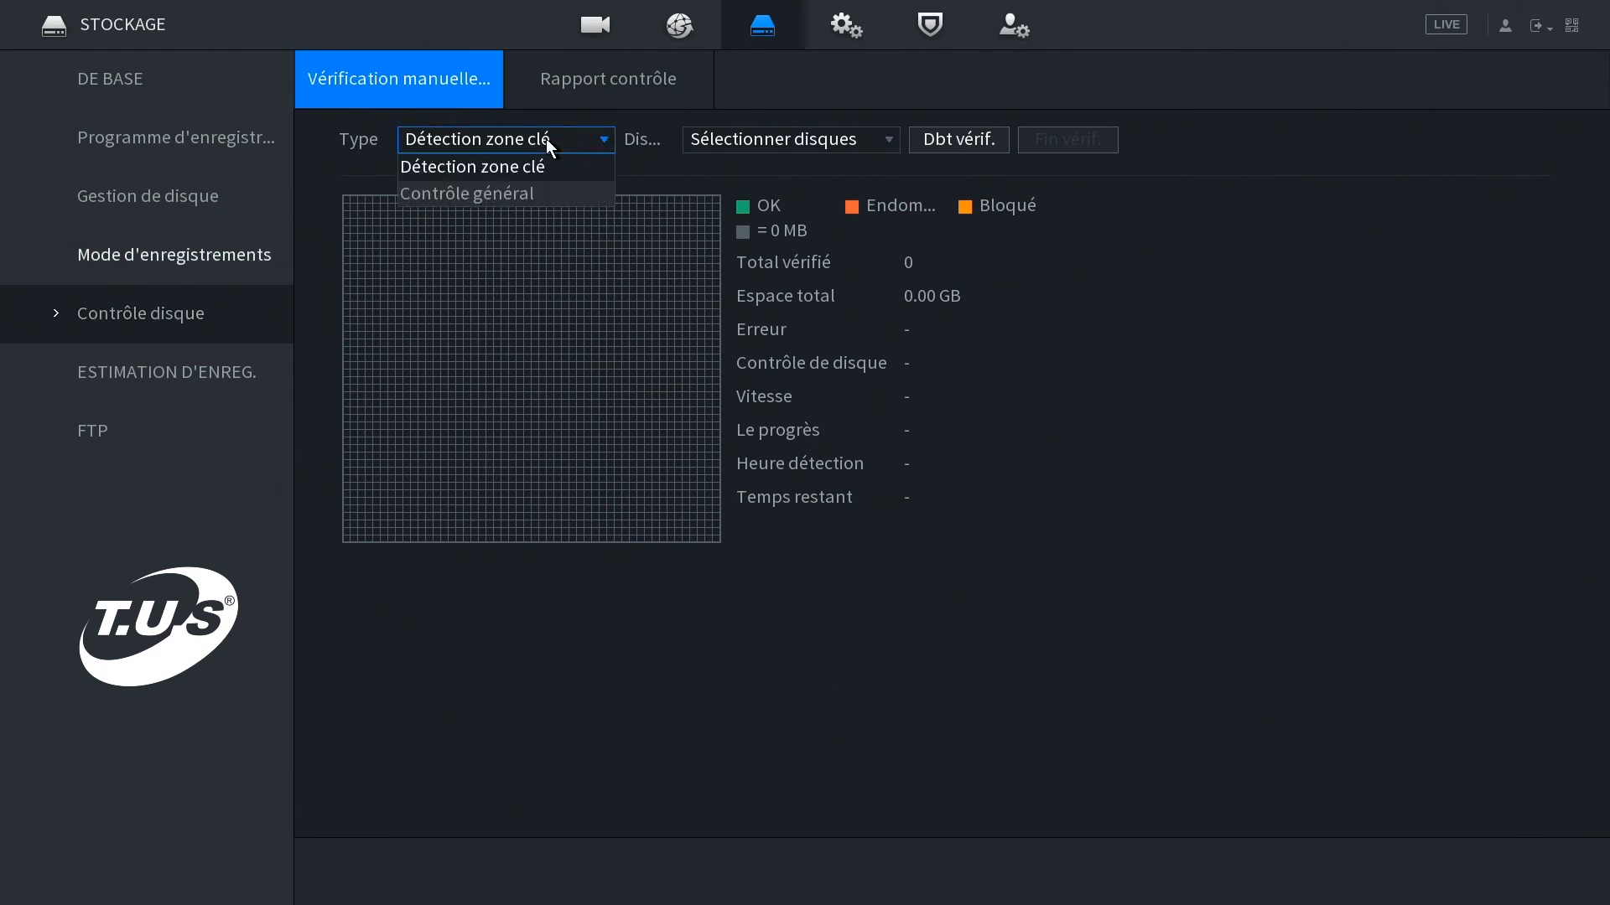
{"action": "left_click", "coordinate": [514, 167]}
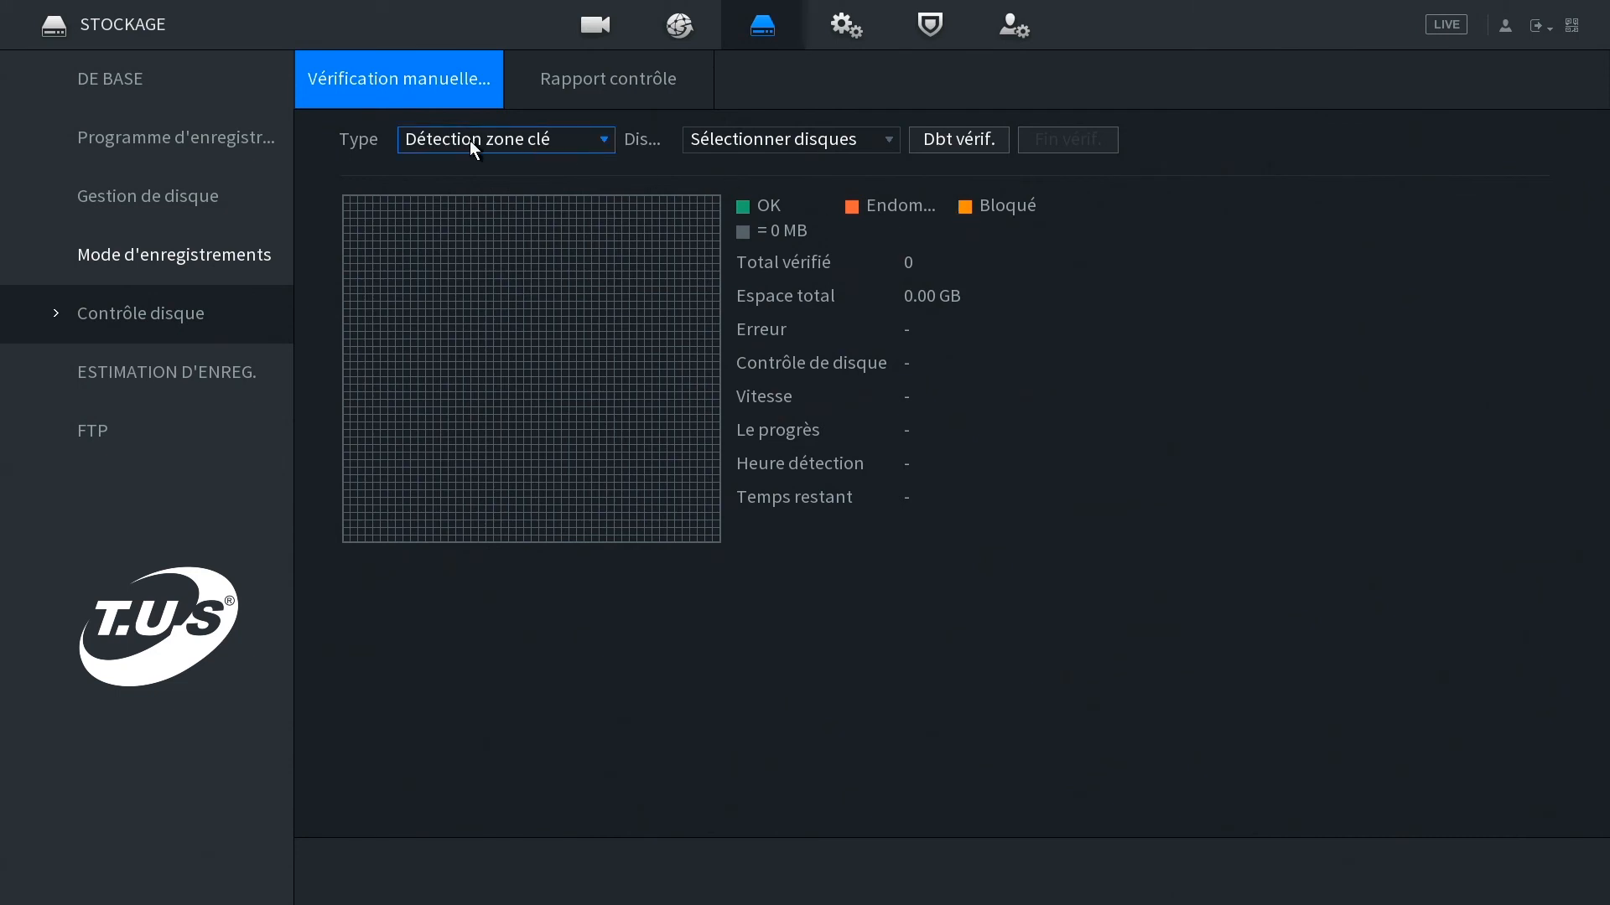
{"action": "left_click", "coordinate": [752, 140]}
{"action": "left_click", "coordinate": [700, 170]}
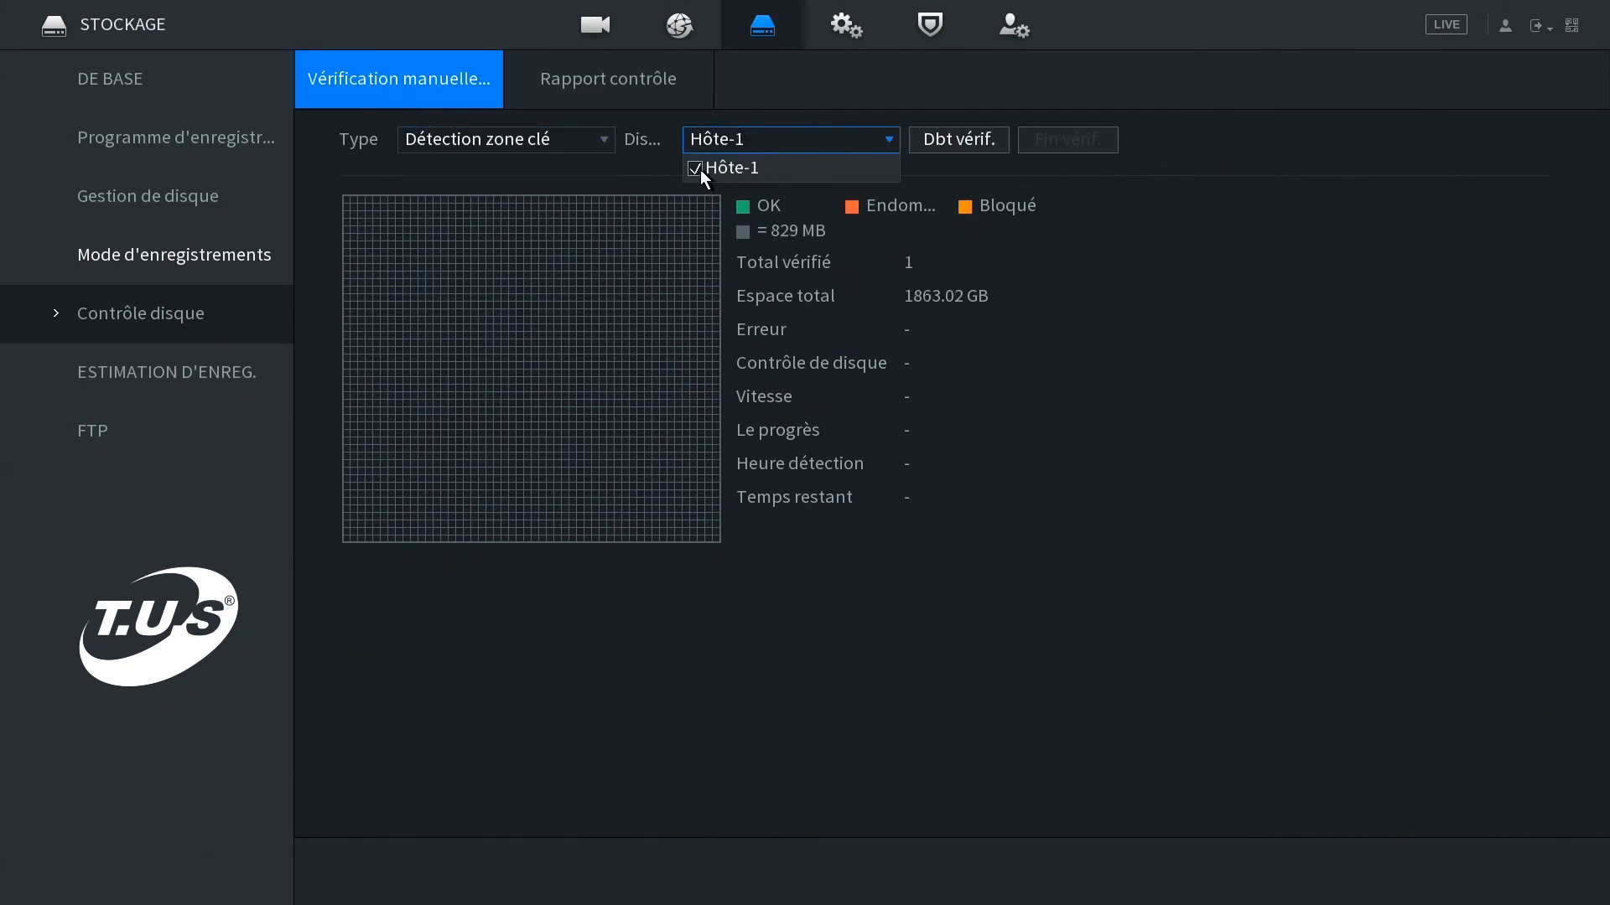
{"action": "left_click", "coordinate": [1097, 242]}
{"action": "left_click", "coordinate": [947, 148]}
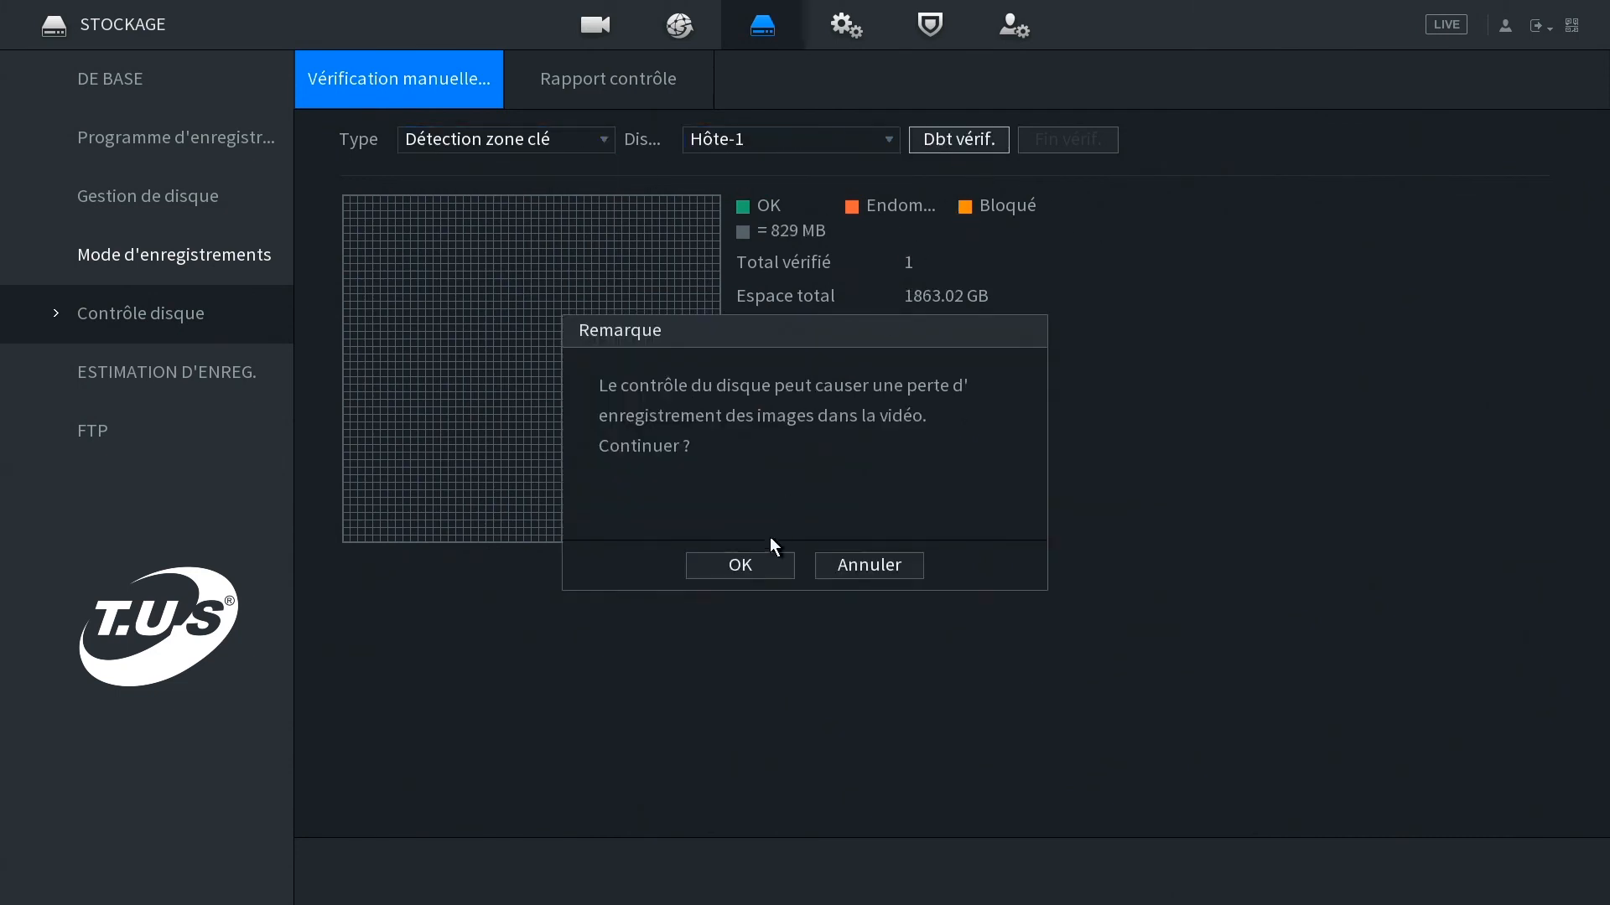
{"action": "left_click", "coordinate": [744, 557]}
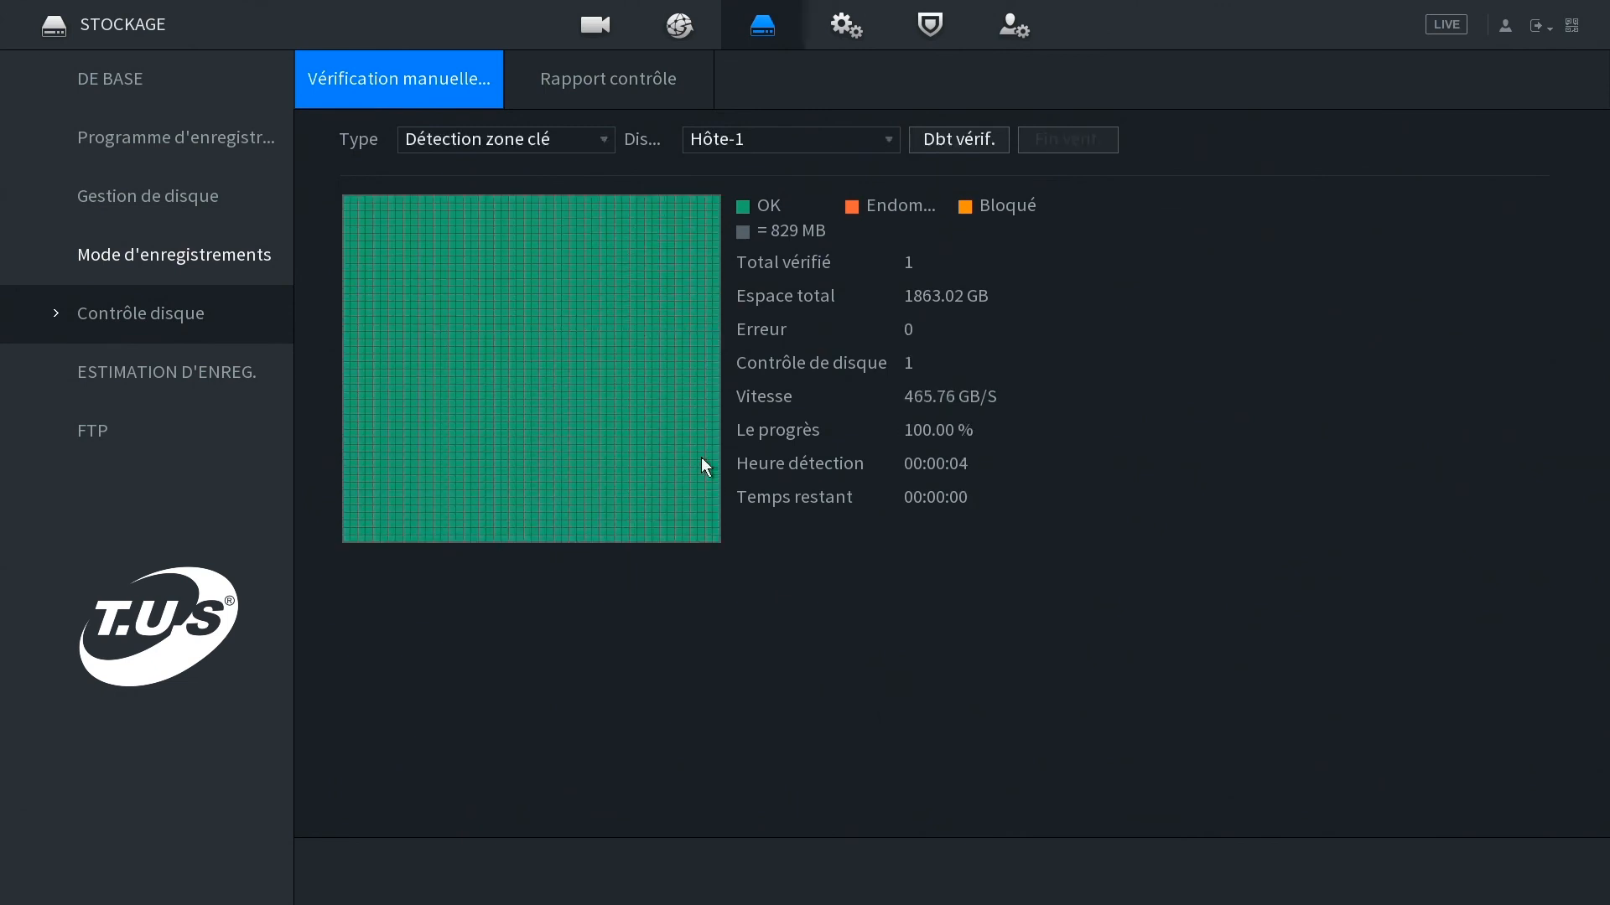
- Estimate the recording time by space using disk sda, adding channels 5 and 6 to the calculation
{"action": "left_click", "coordinate": [99, 371]}
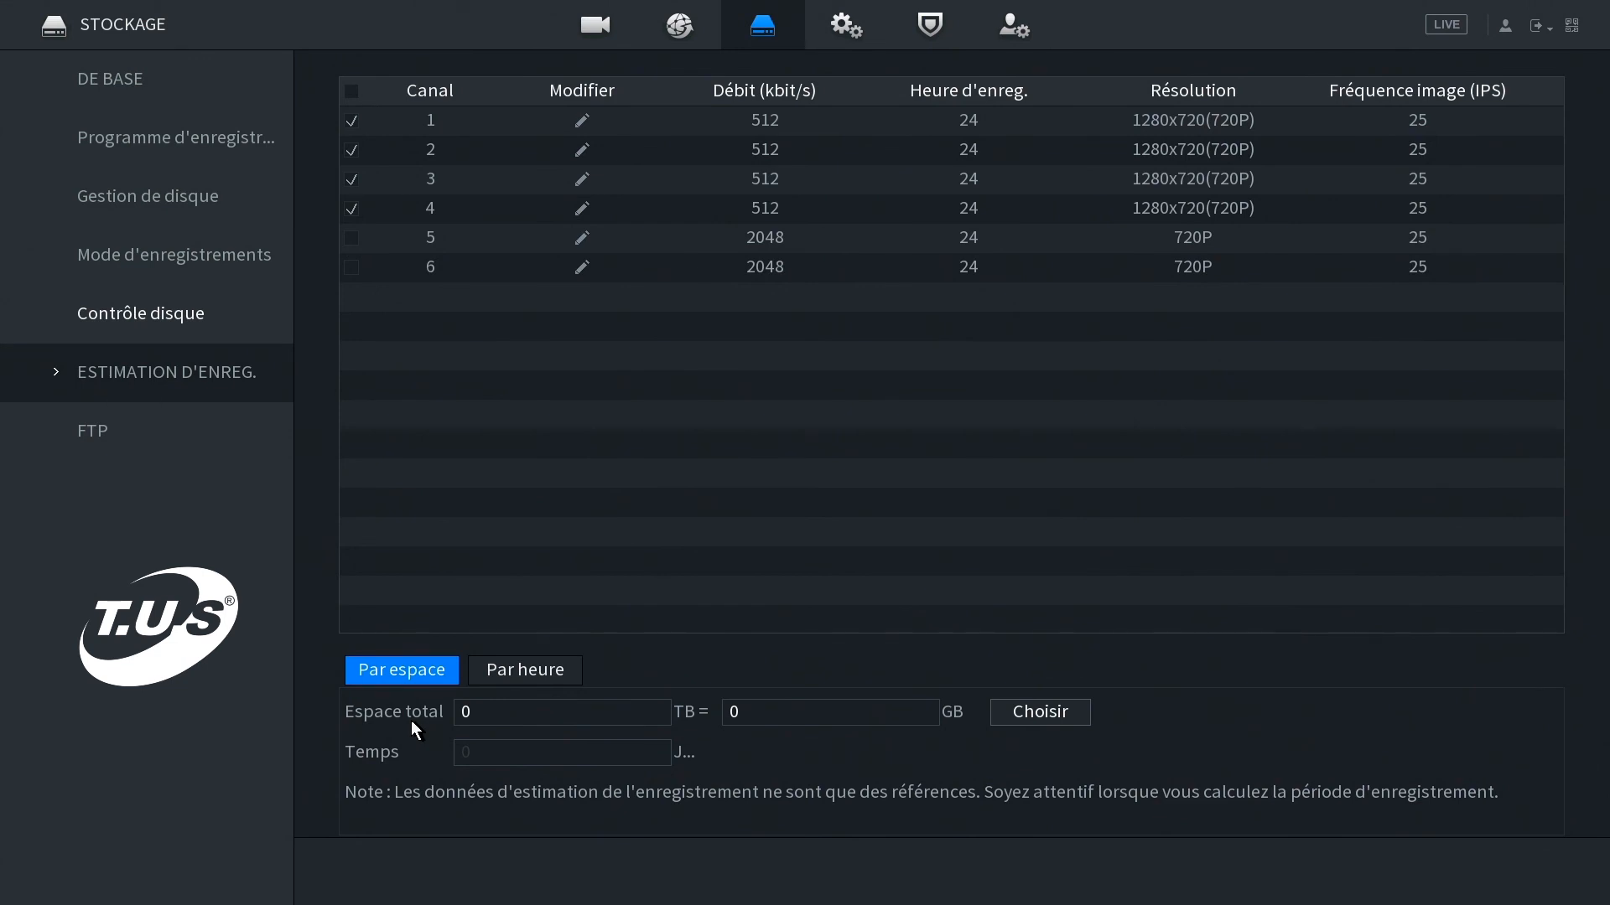
{"action": "left_click", "coordinate": [1035, 712]}
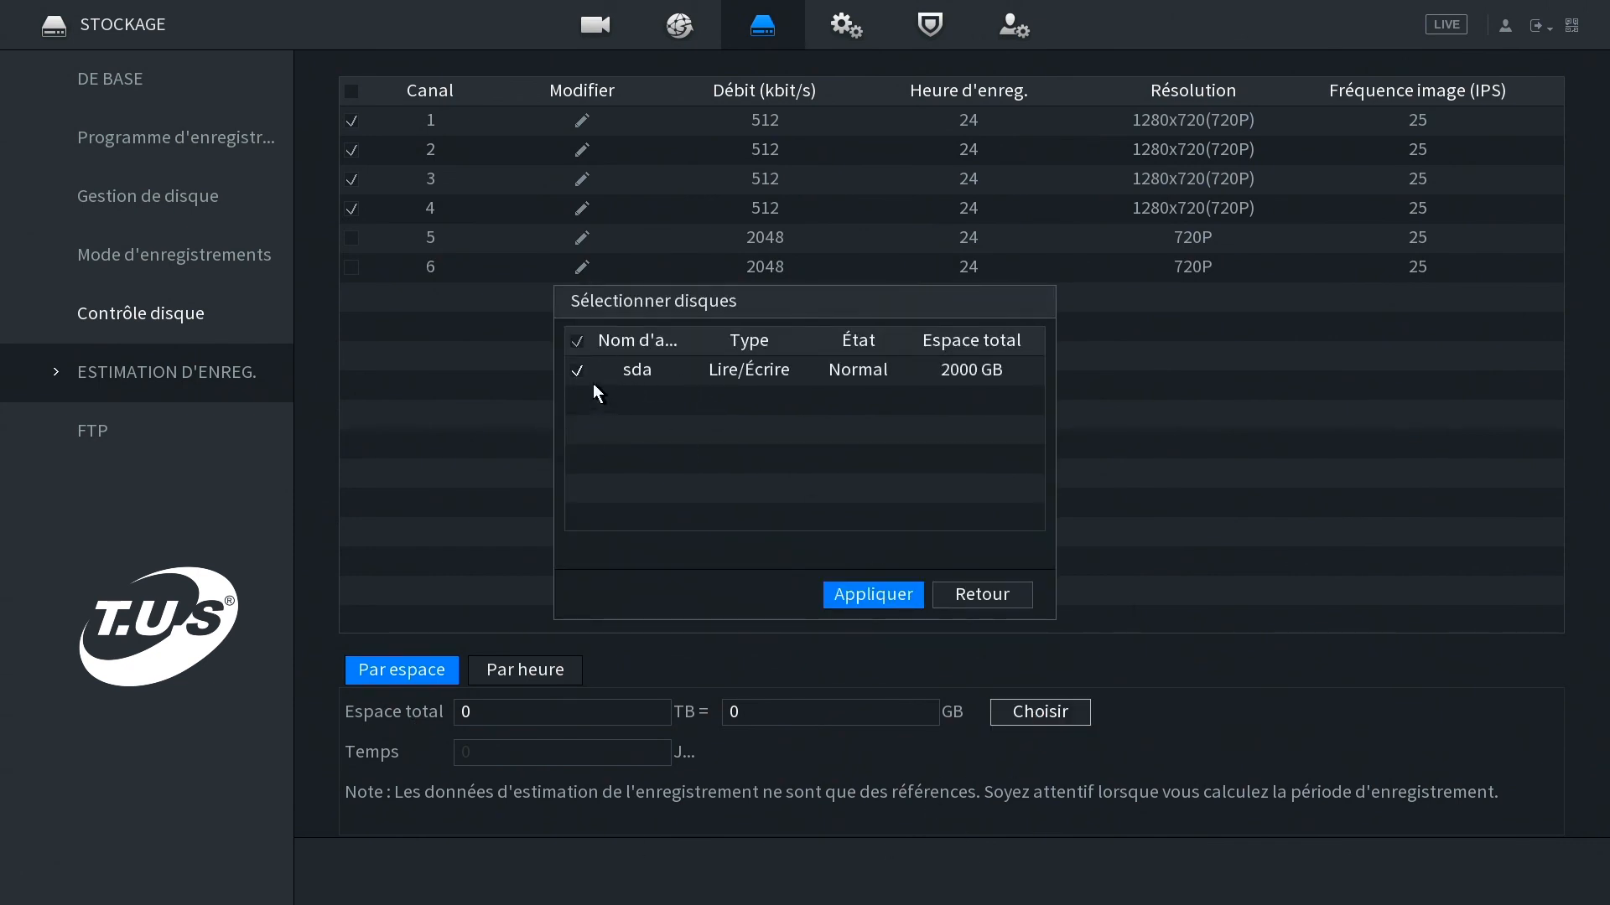
{"action": "left_click", "coordinate": [866, 596]}
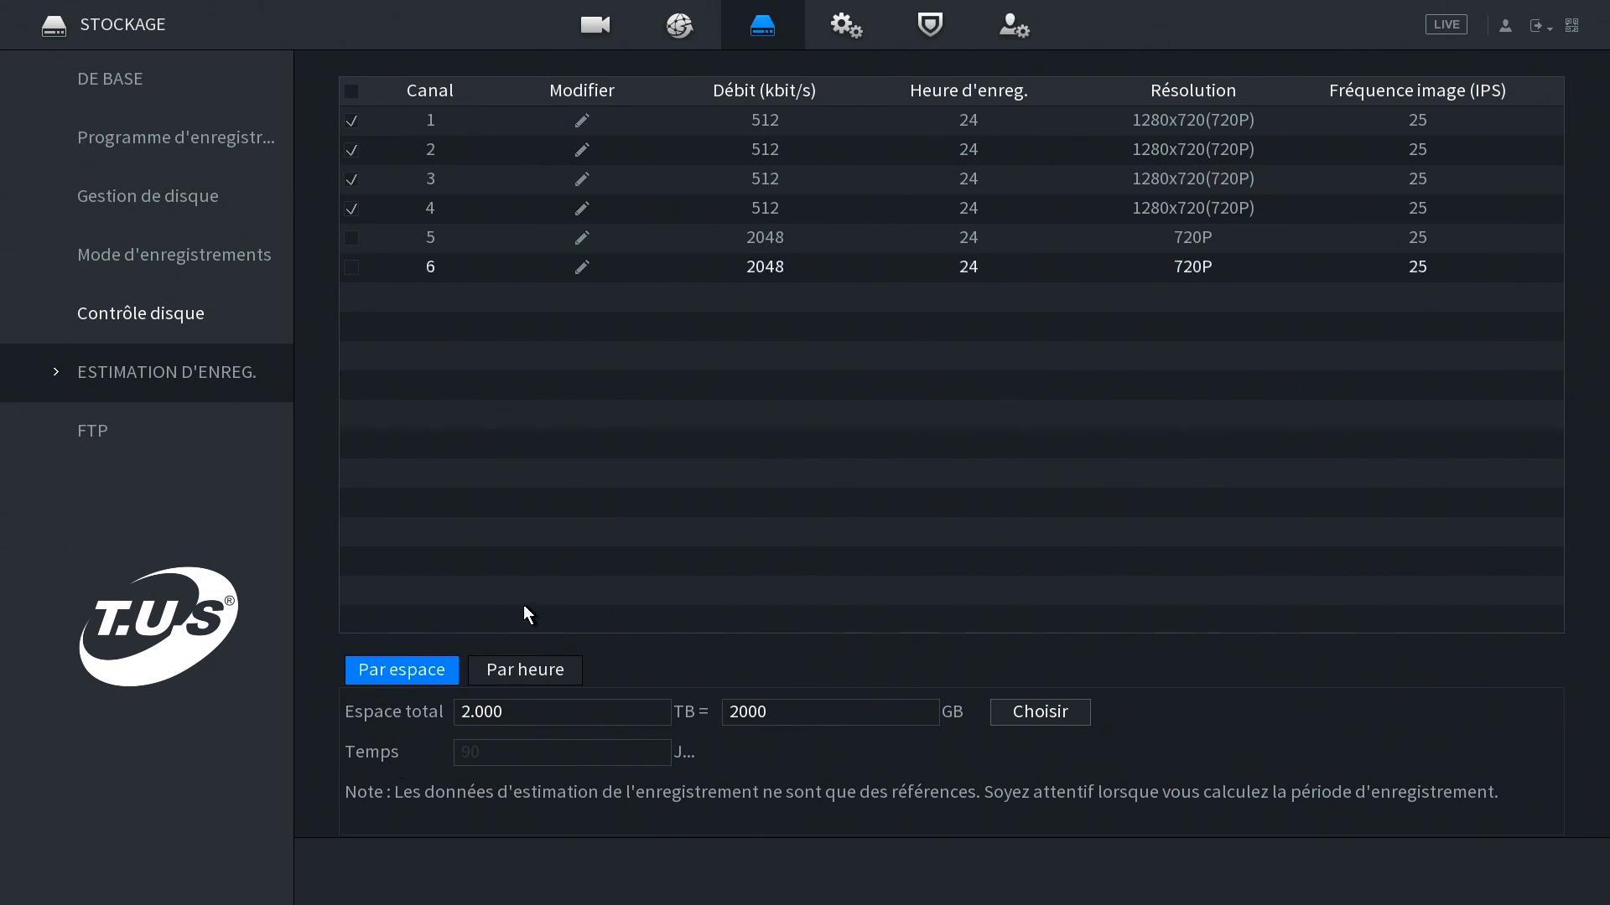
{"action": "left_click", "coordinate": [351, 238]}
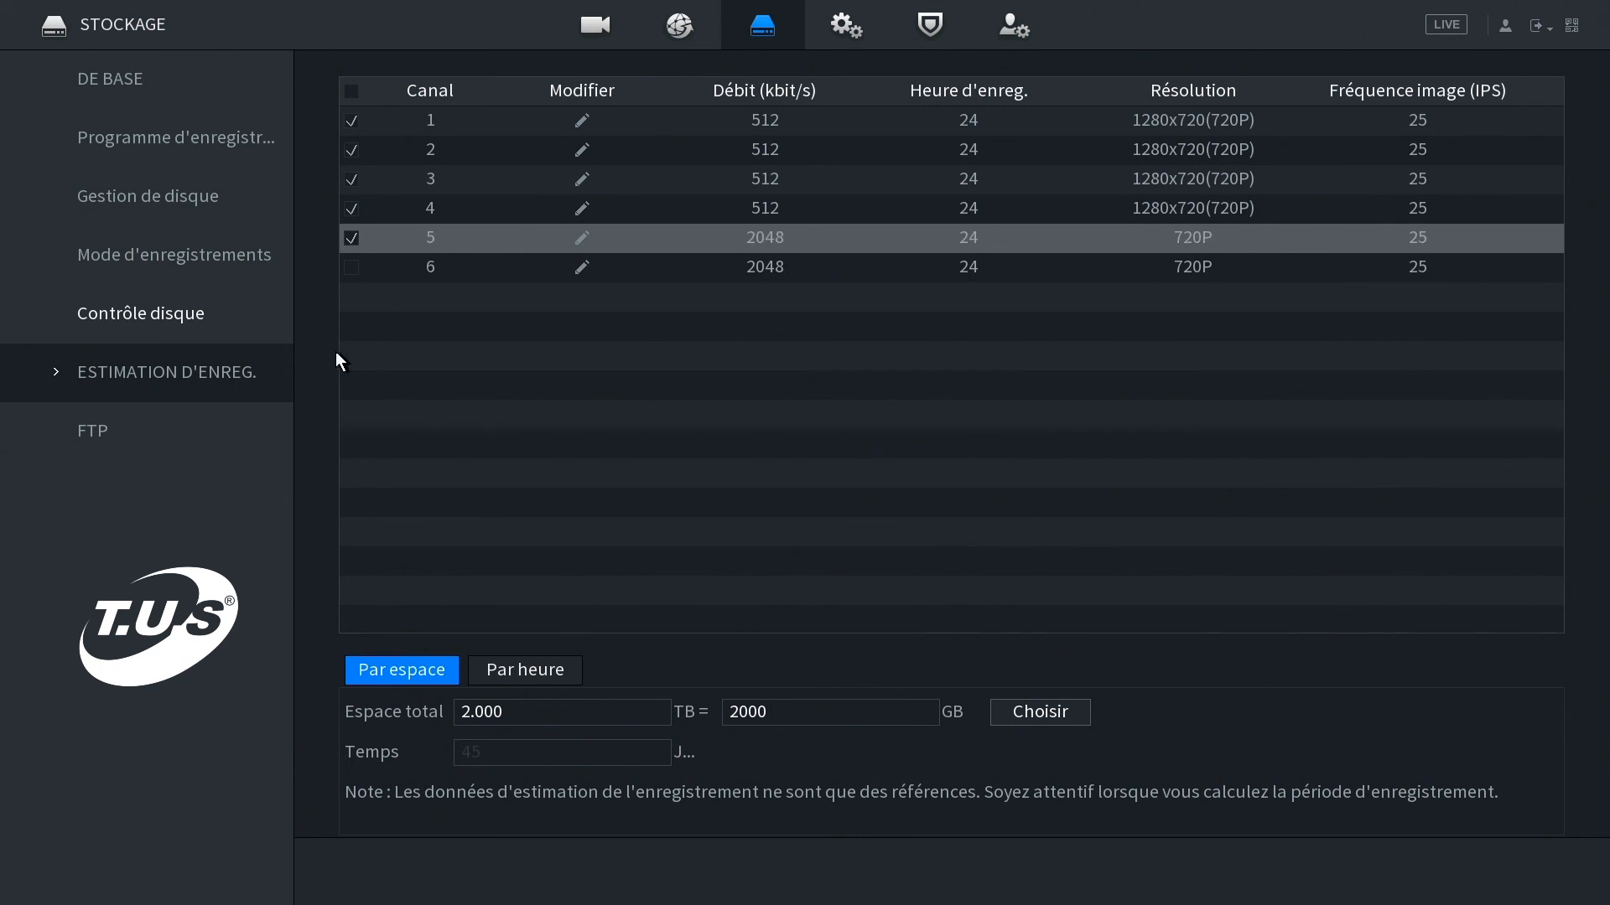
{"action": "left_click", "coordinate": [351, 268]}
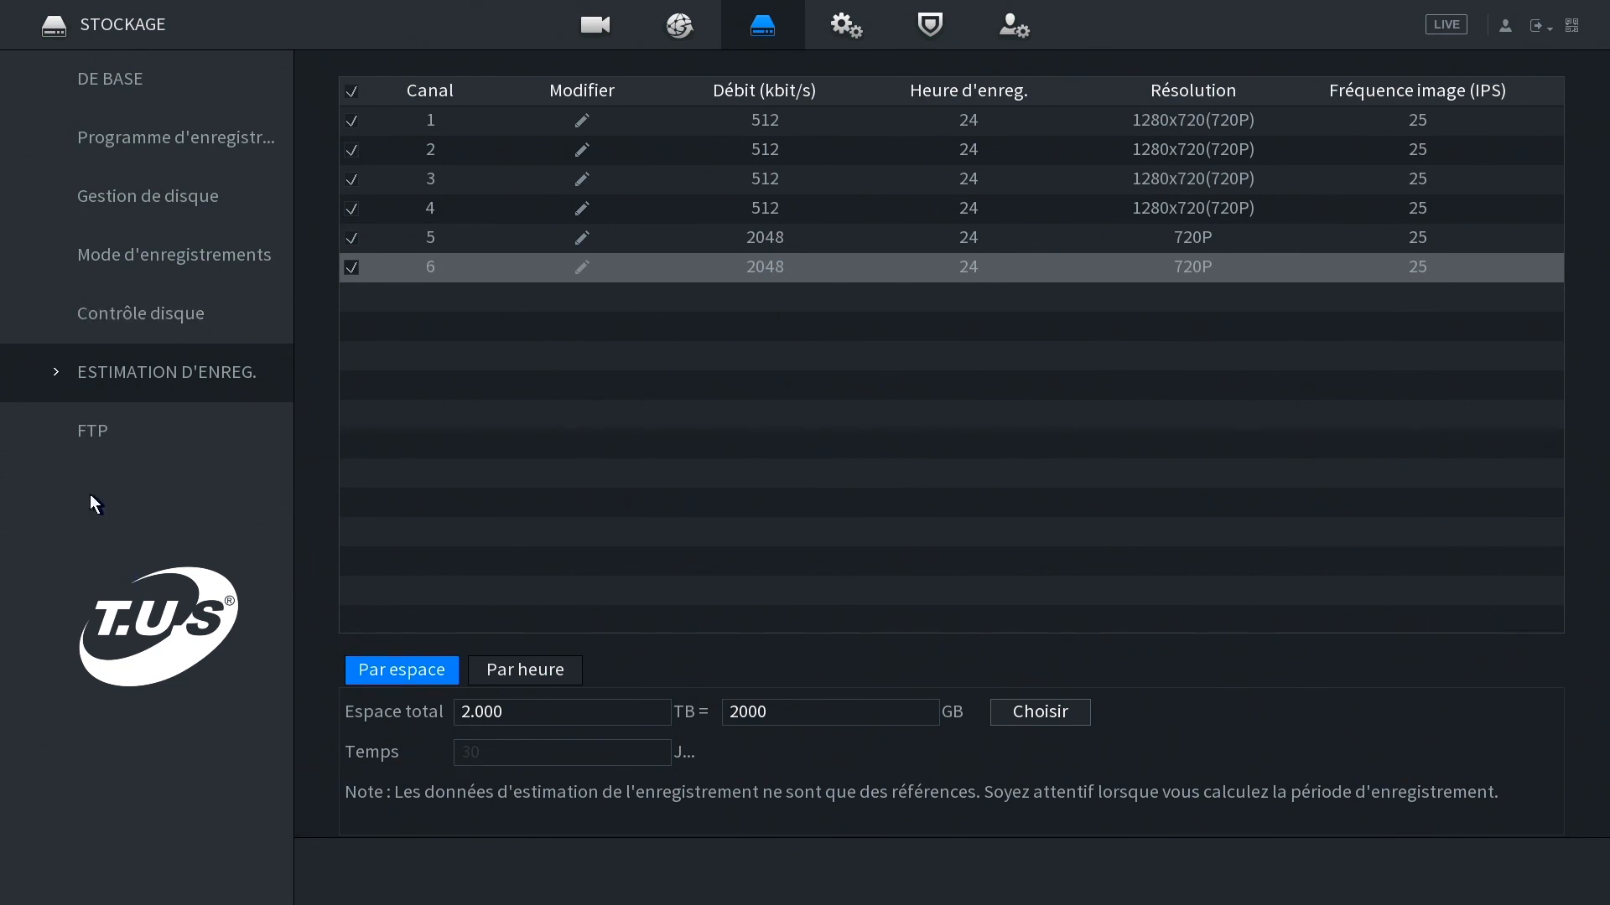
- Open the FTP storage settings
{"action": "left_click", "coordinate": [102, 438]}
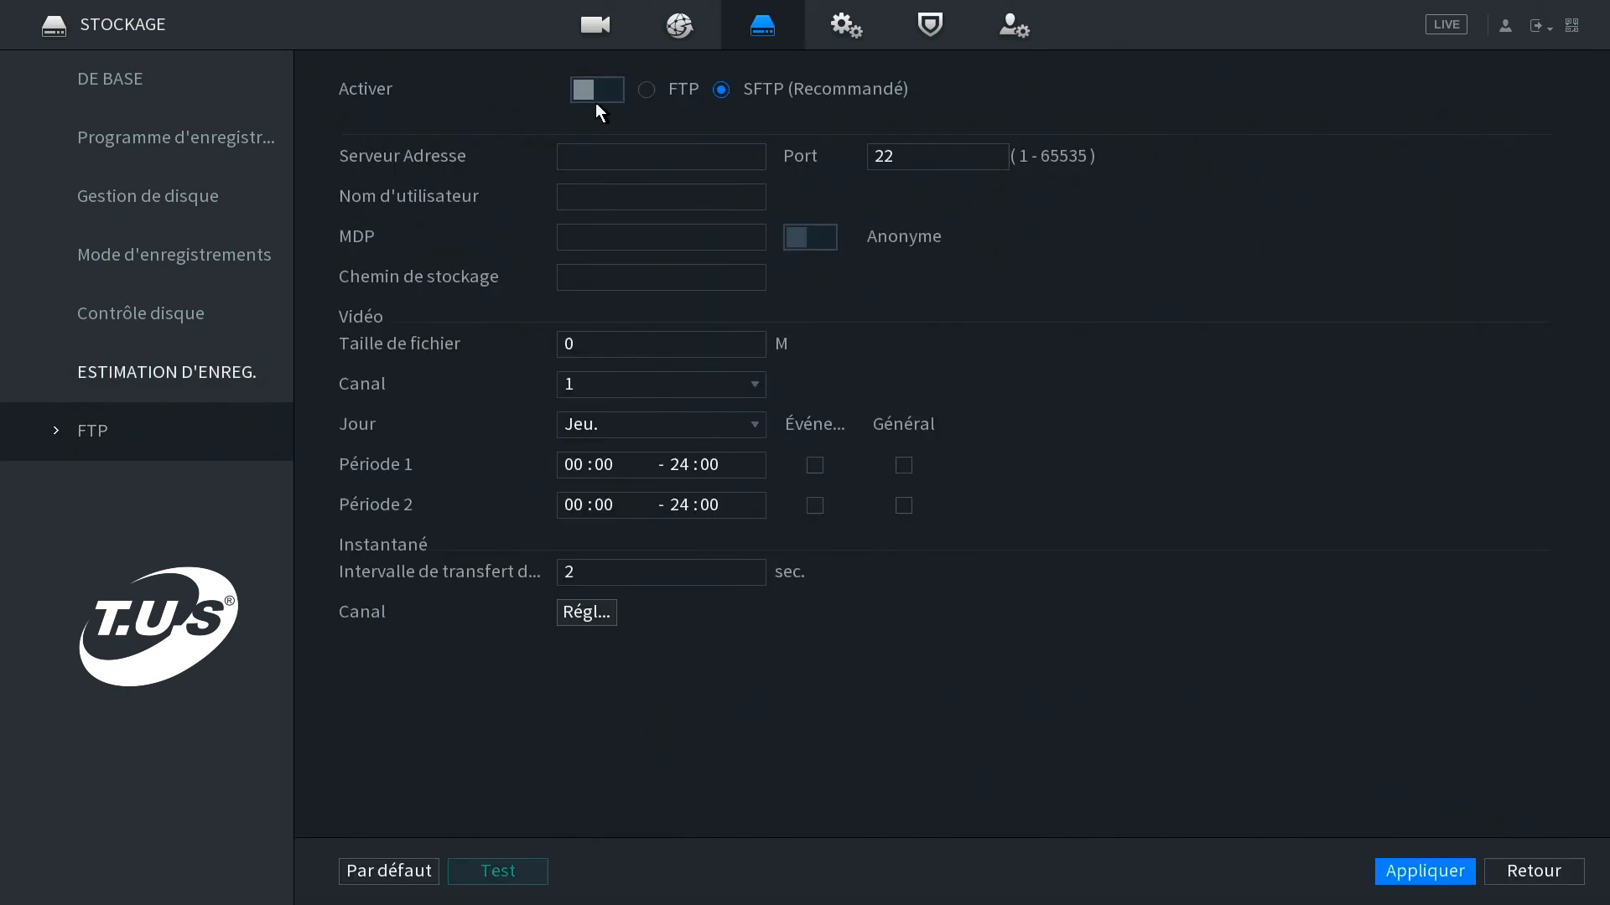